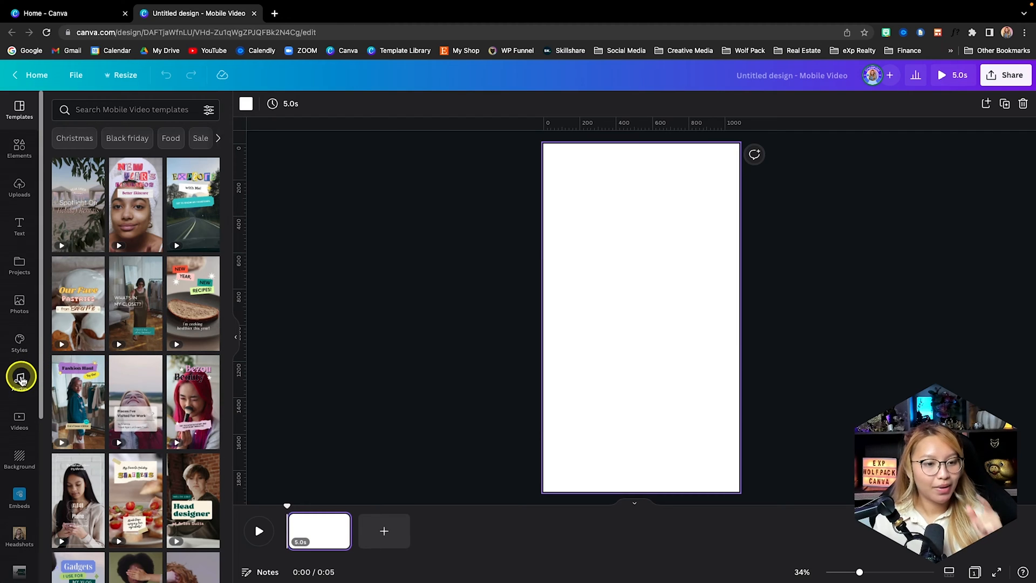
Add the recently used palm-tree ocean video to the blank page and set it as the background
click(21, 426)
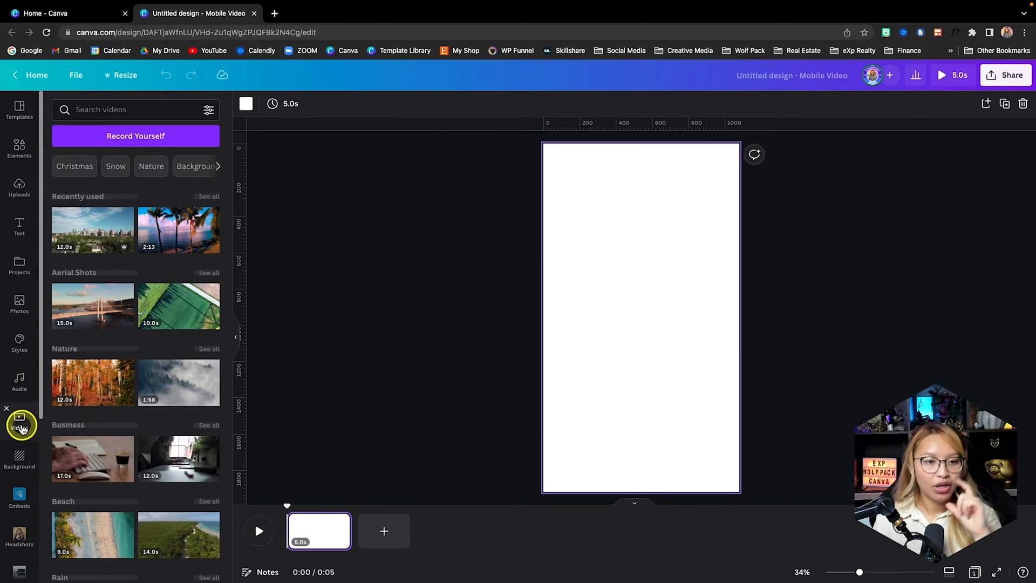
click(177, 235)
right_click(662, 319)
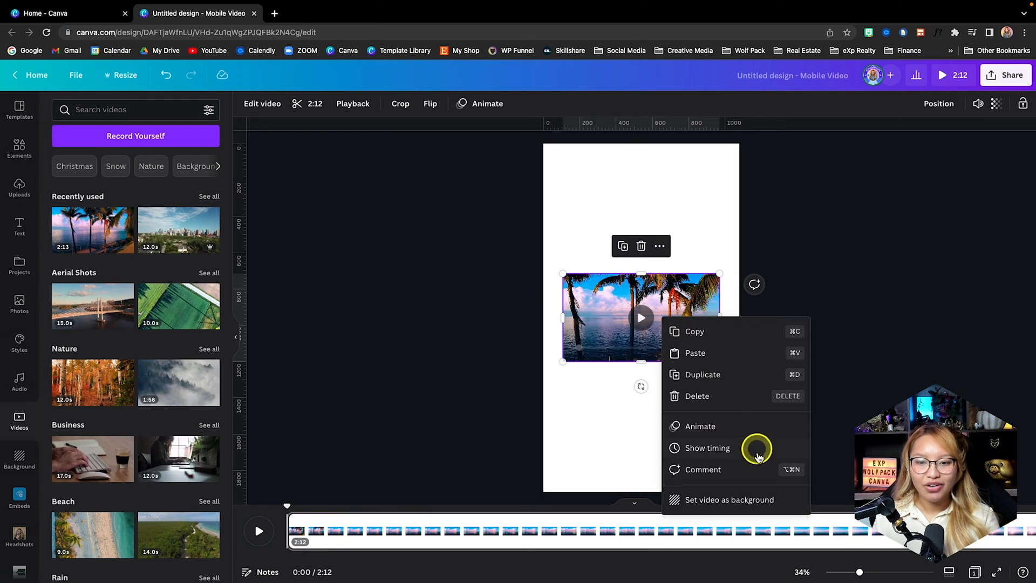
click(745, 495)
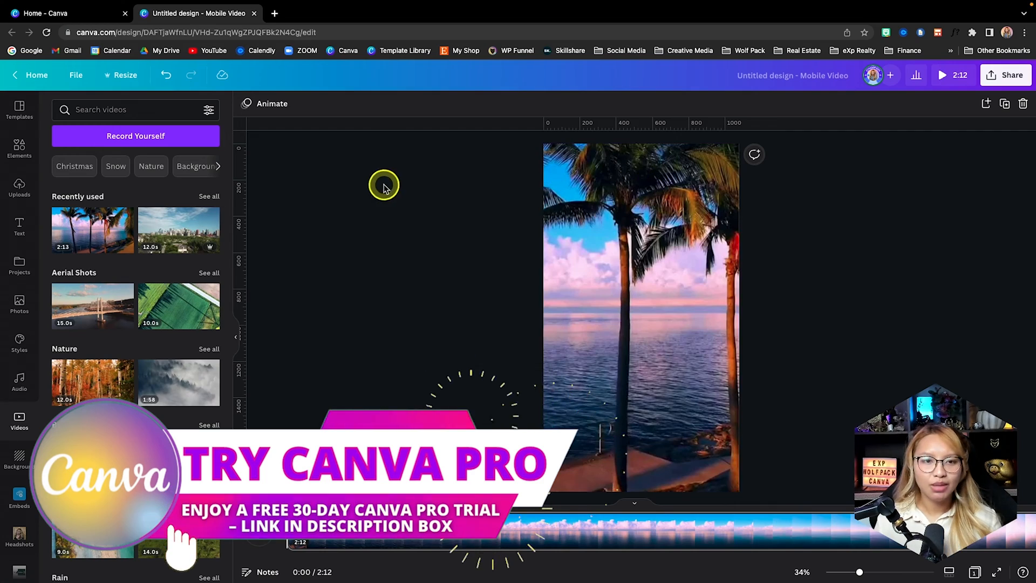
Trim the background video to 15 seconds
click(601, 215)
click(341, 105)
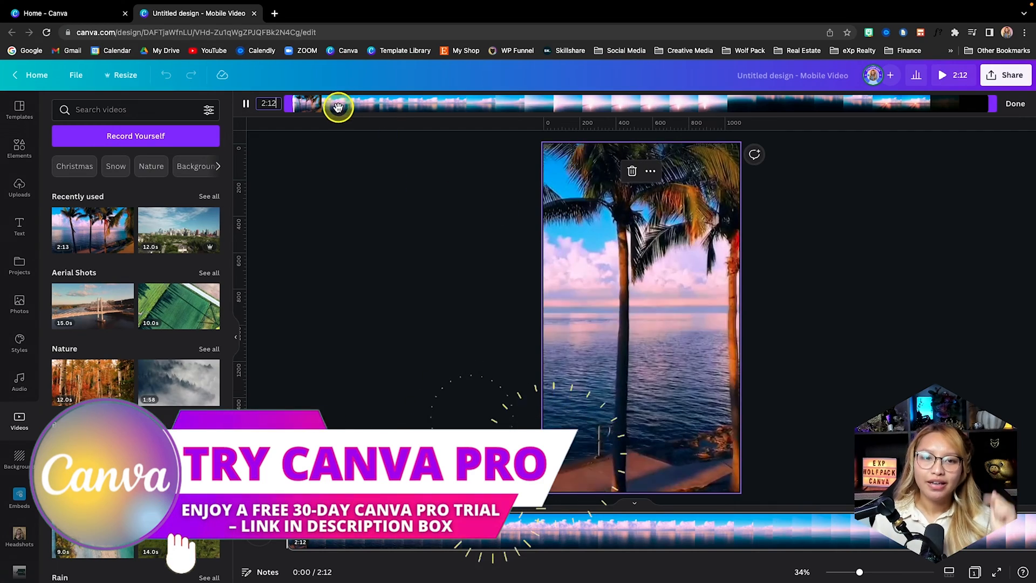
click(263, 103)
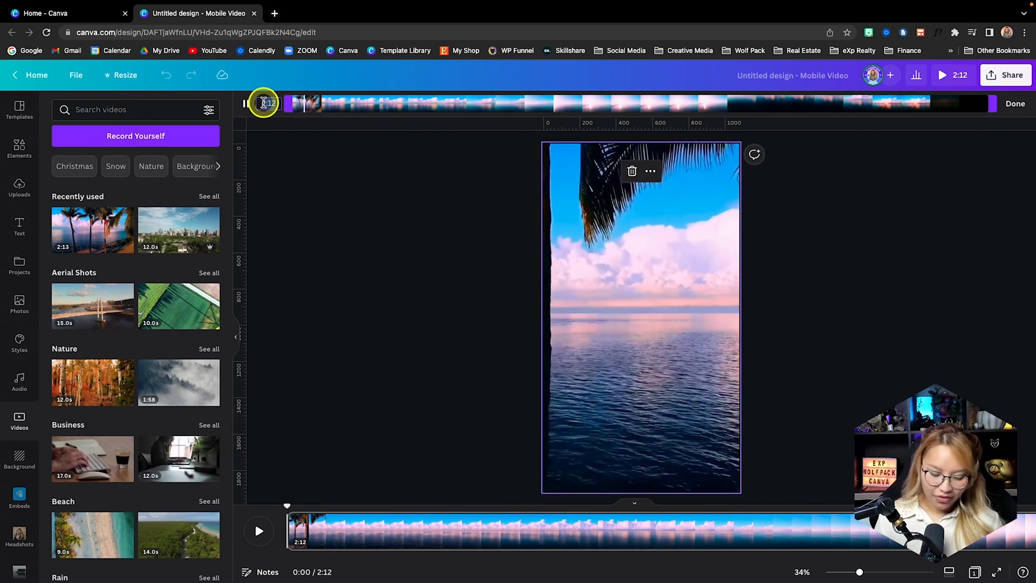
text(15)
key(Return)
click(385, 245)
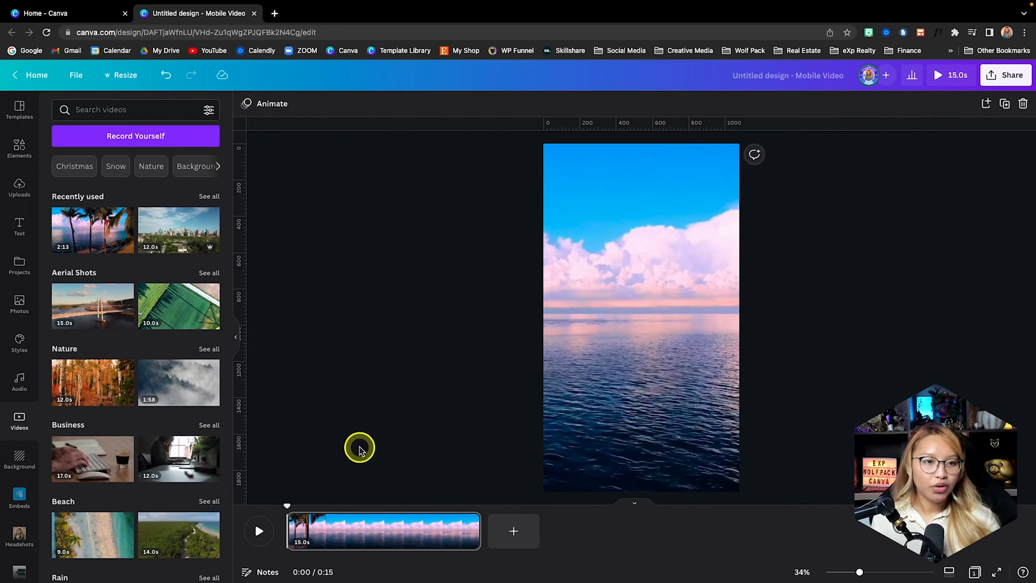
Add a square, enlarge it to the full page width at about 1,080 by 1,178 px, and centre it vertically
click(19, 151)
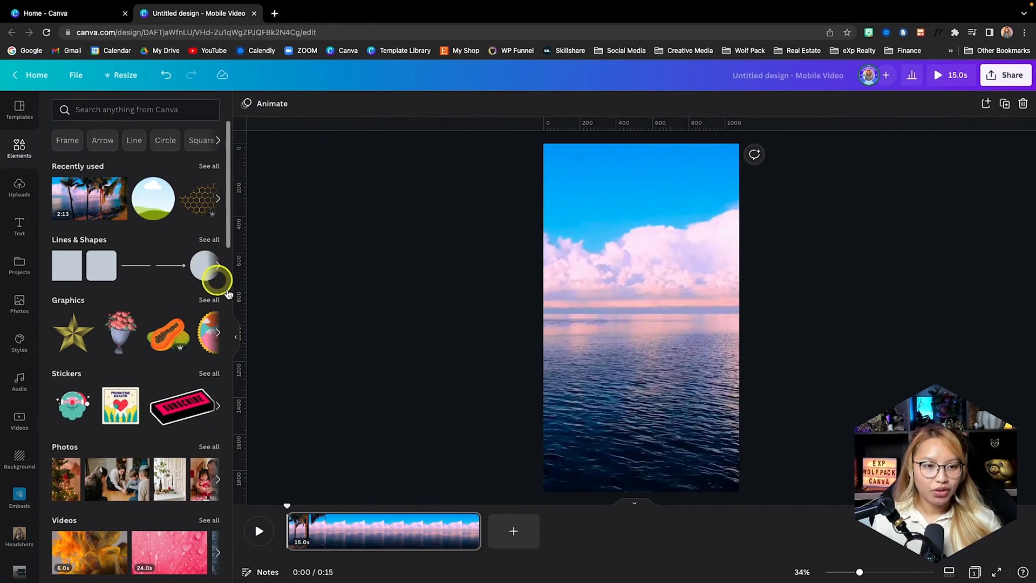
click(59, 269)
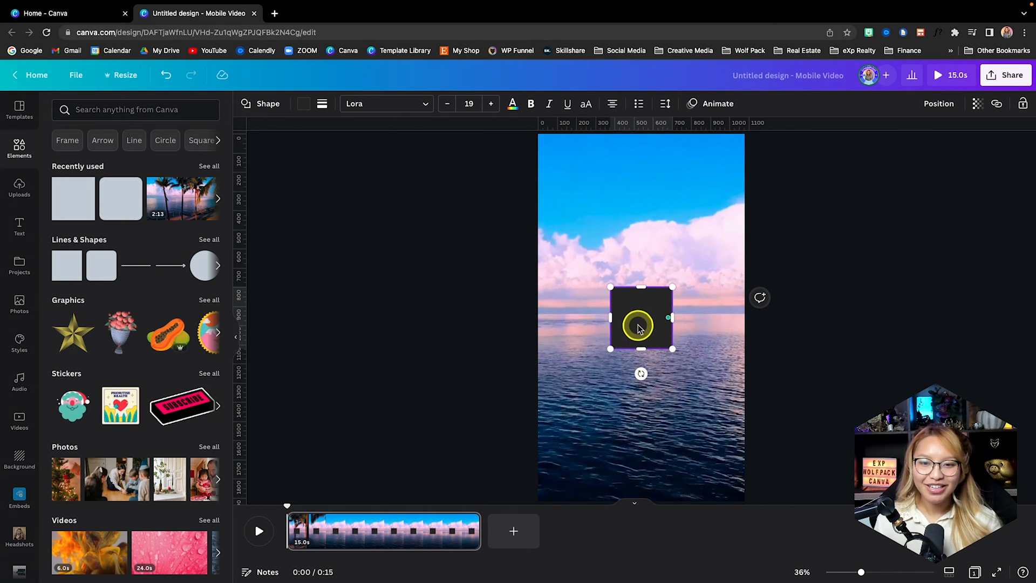
drag(636, 323, 746, 451)
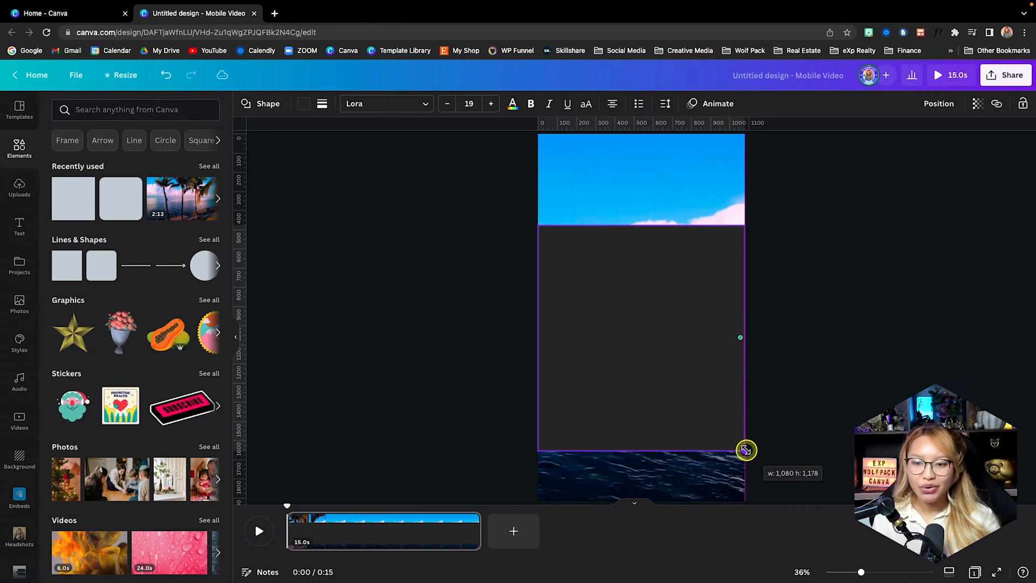
drag(746, 451, 746, 451)
drag(693, 376, 692, 356)
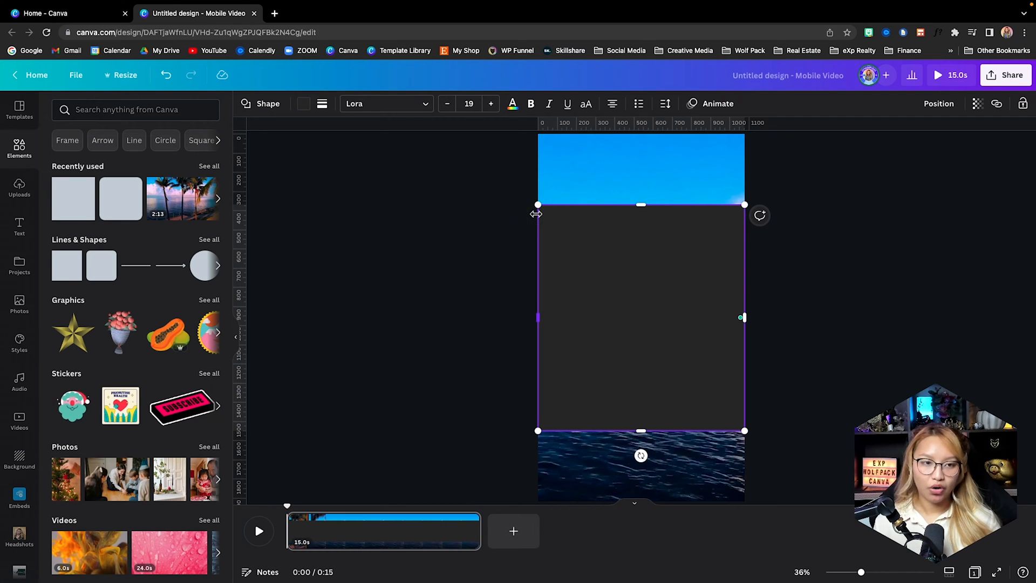
Place horizontal ruler guides along the upper and lower edges of the large square and delete the square
click(75, 75)
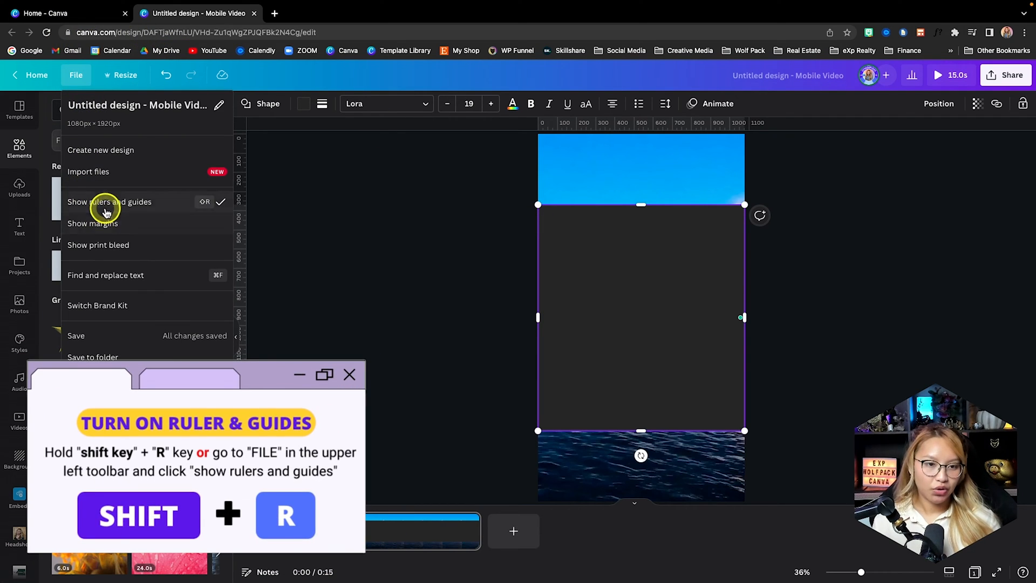
click(449, 198)
drag(625, 120, 619, 205)
drag(593, 126, 615, 432)
click(632, 346)
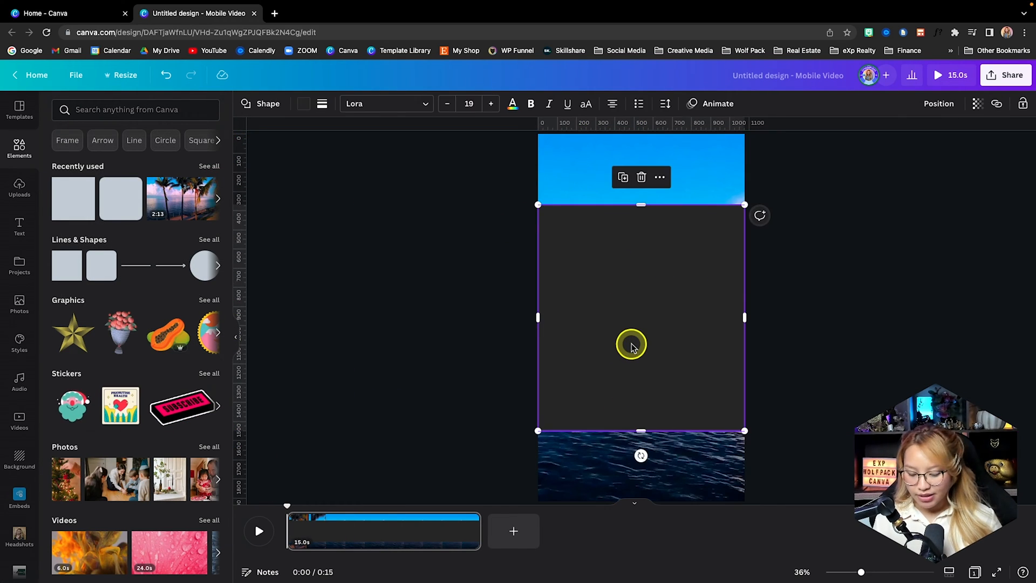
key(Delete)
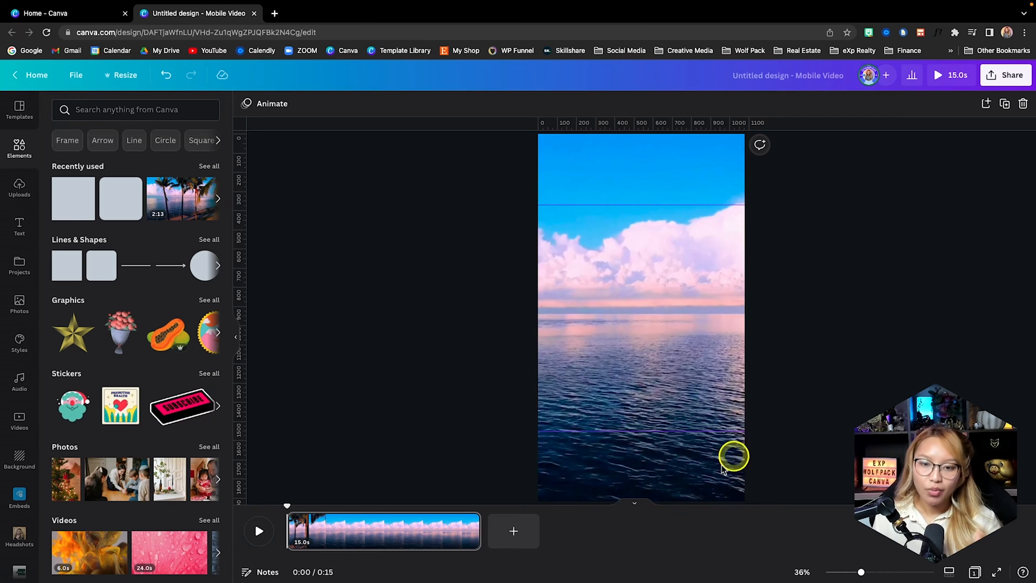
Add a rounded square and stretch it into a wide, horizontally centred rectangle between the two guides
click(101, 275)
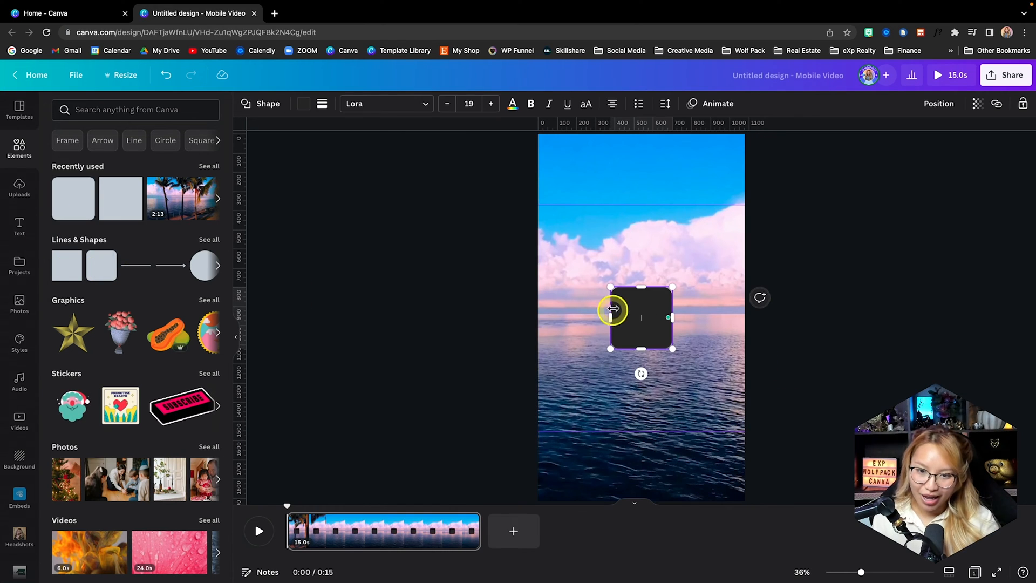
drag(630, 314, 599, 302)
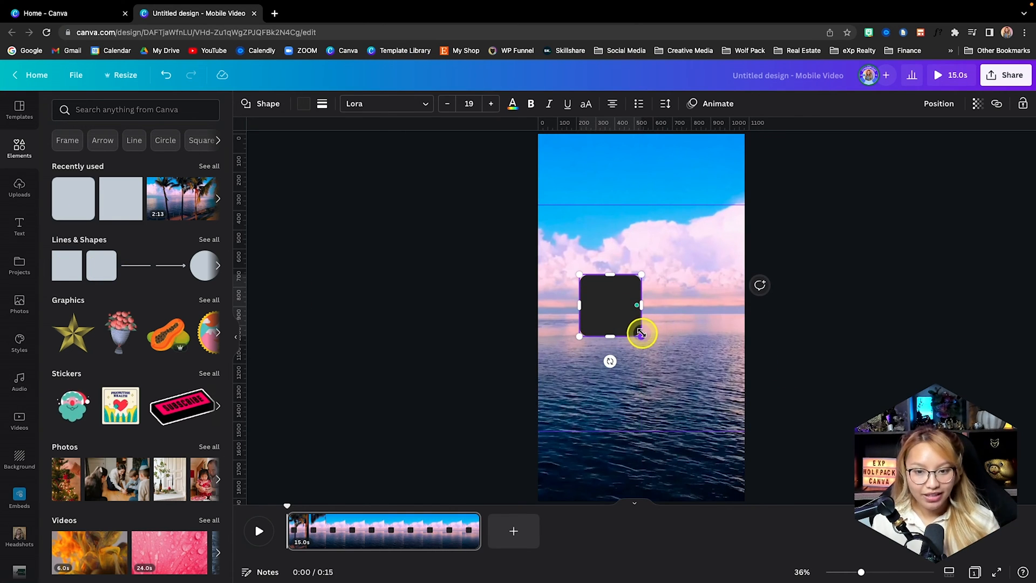
mouse_move(641, 334)
mouse_down()
mouse_move(729, 374)
mouse_move(645, 340)
mouse_up()
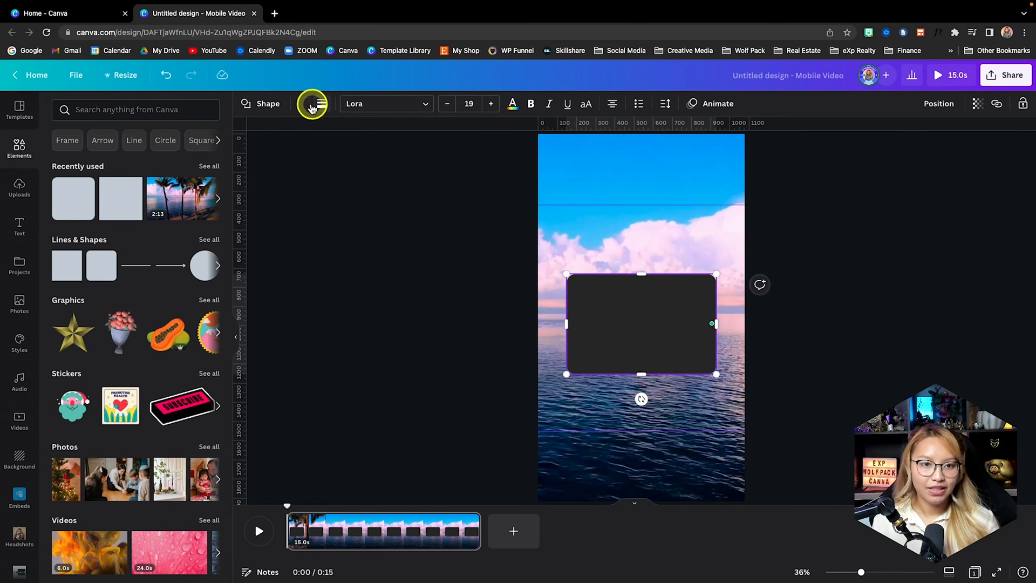
Fill the rounded rectangle with white and set its transparency to 85
scroll(569, 240, up, 3)
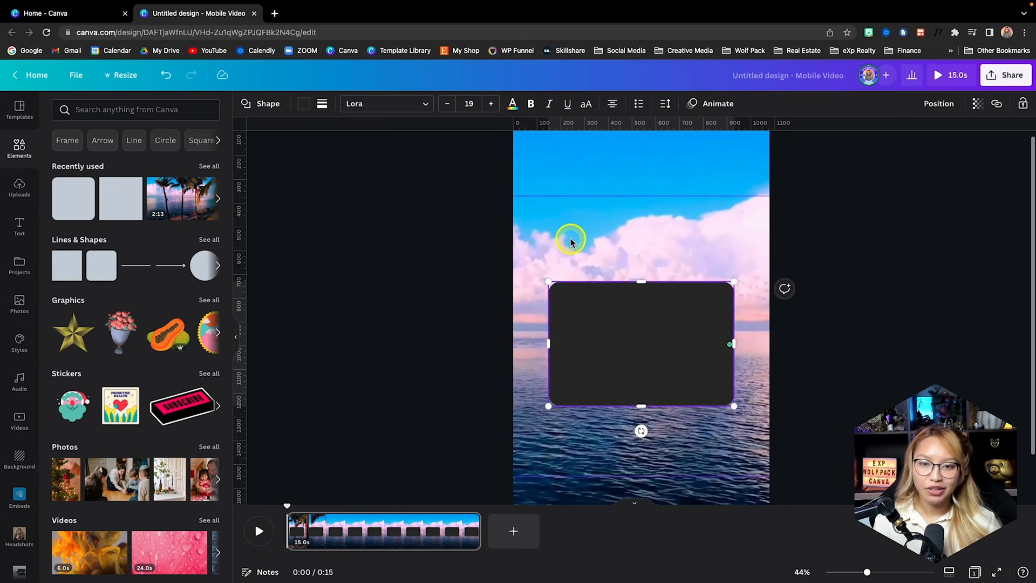
click(306, 106)
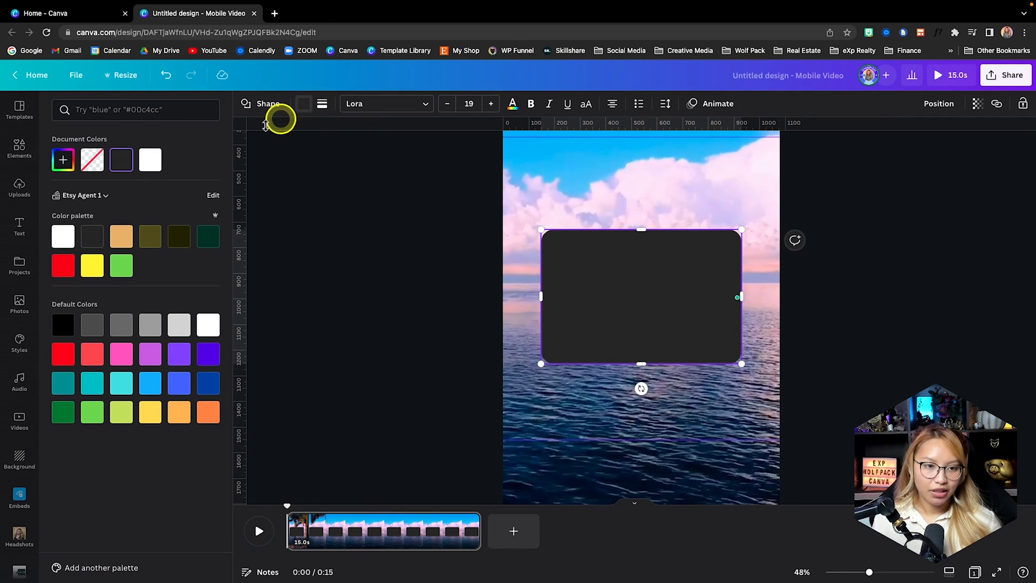
click(149, 162)
click(831, 291)
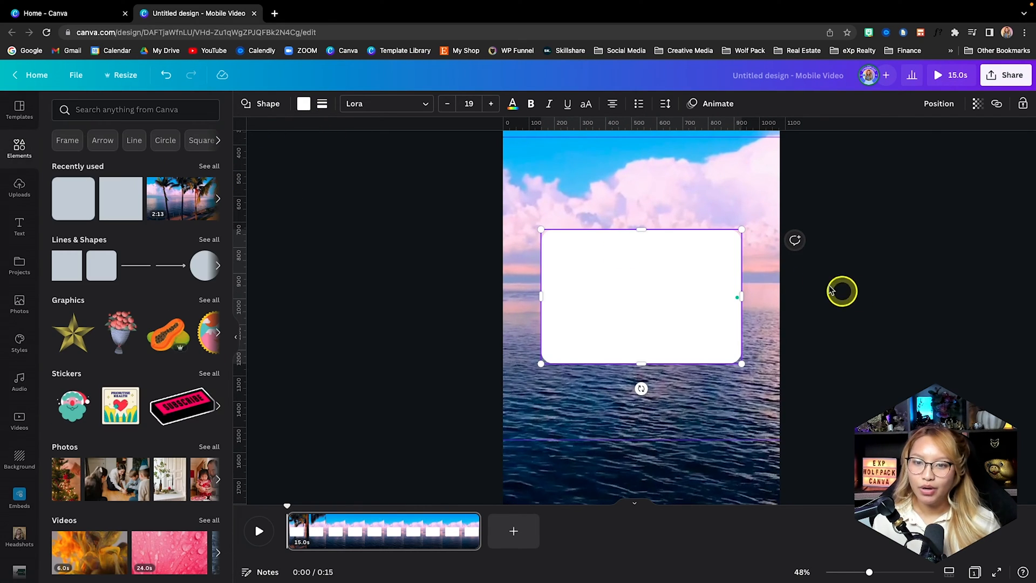
click(977, 103)
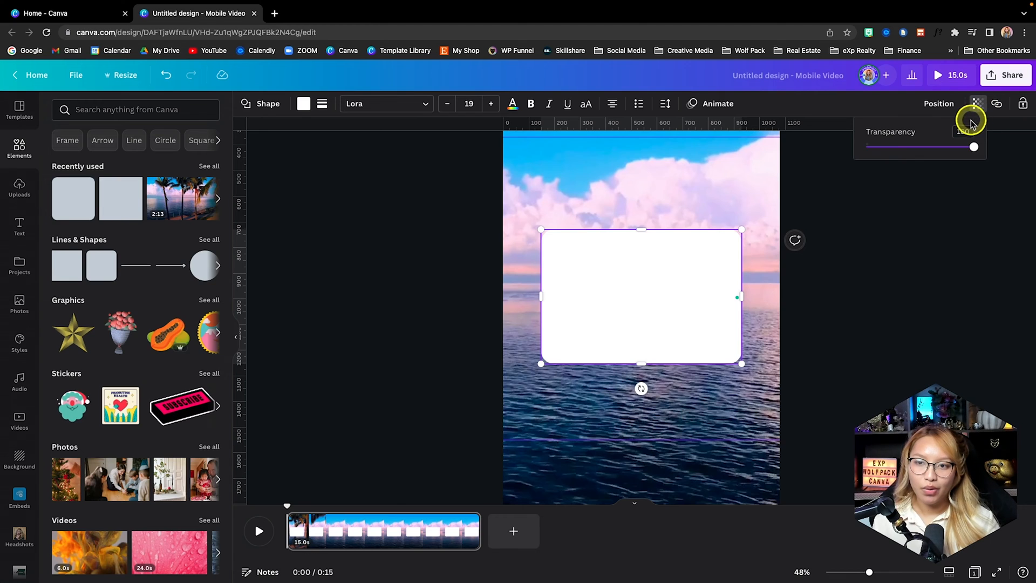
drag(971, 146, 949, 151)
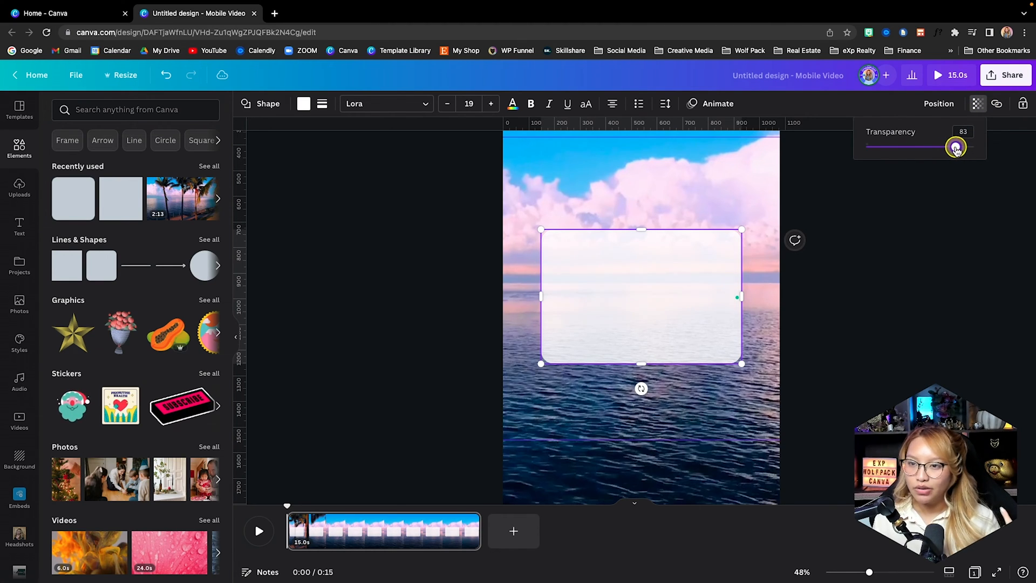
drag(957, 149, 958, 147)
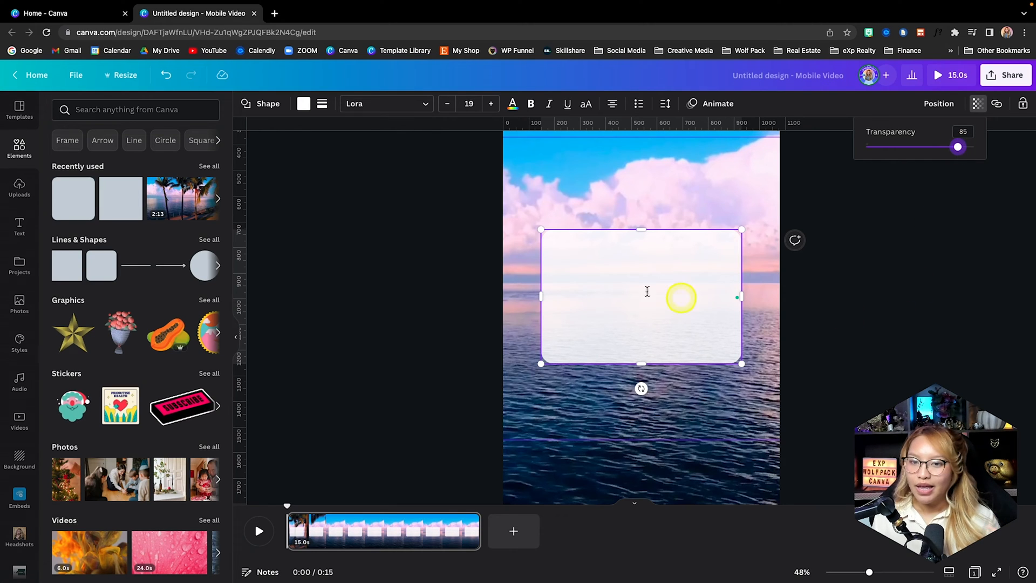
Add a circular frame, shrink it, and position it inside the upper-left corner of the white card
scroll(86, 332, down, 10)
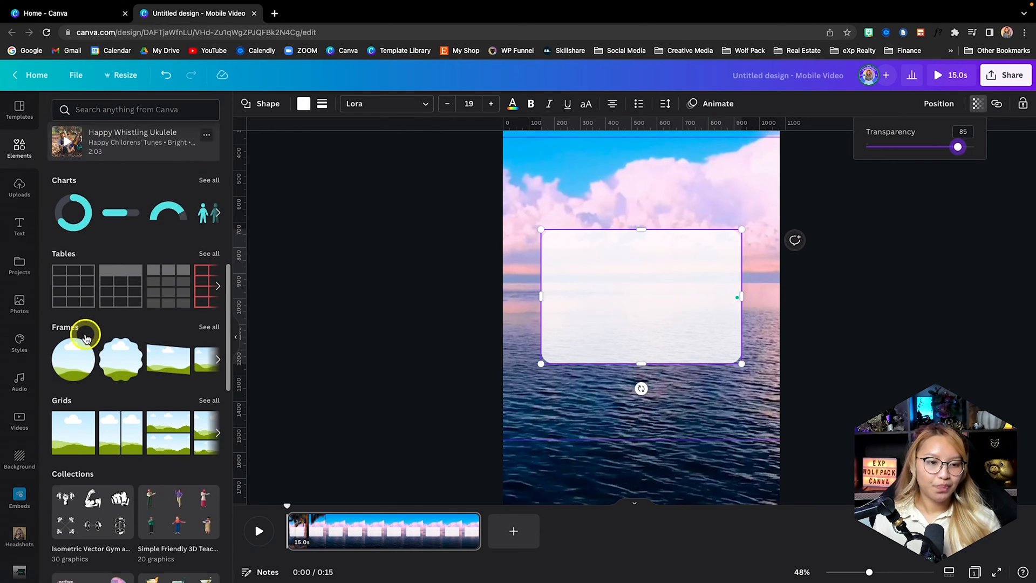
click(78, 359)
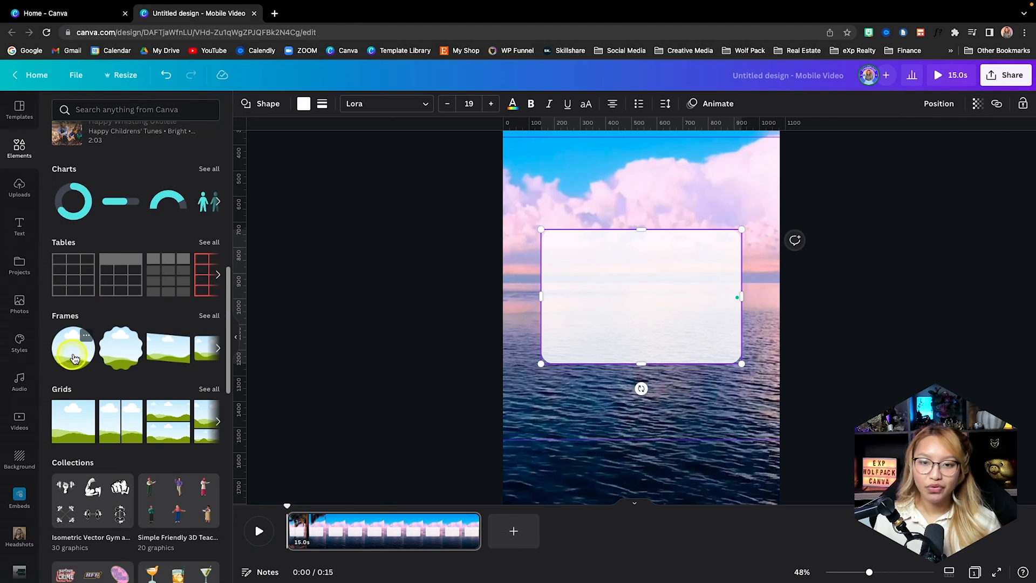
drag(714, 216, 530, 210)
scroll(607, 327, up, 5)
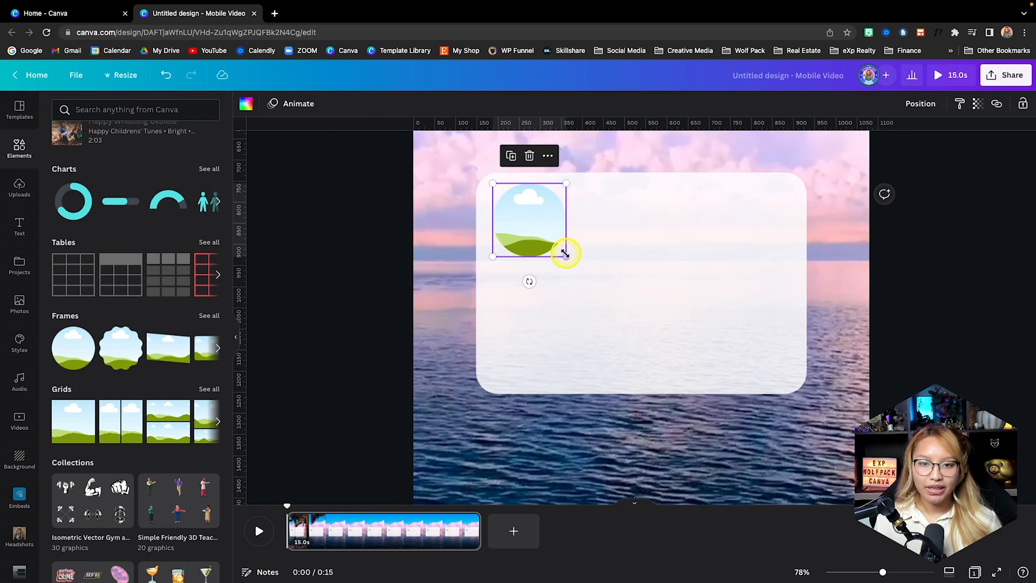
drag(562, 253, 552, 241)
drag(526, 210, 525, 215)
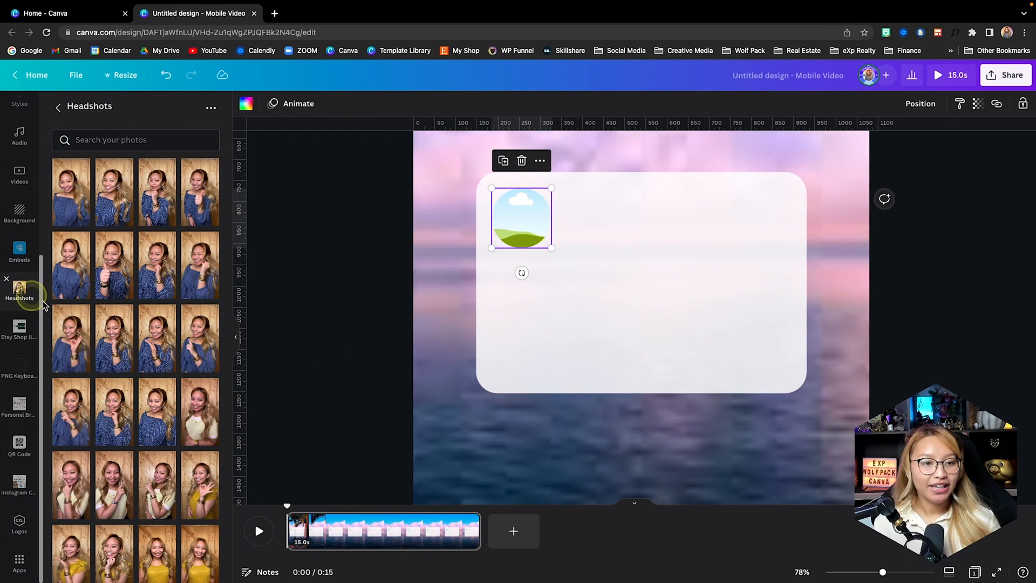
Fill the circular frame with the round headshot that has a rainbow gradient background
scroll(105, 337, down, 10)
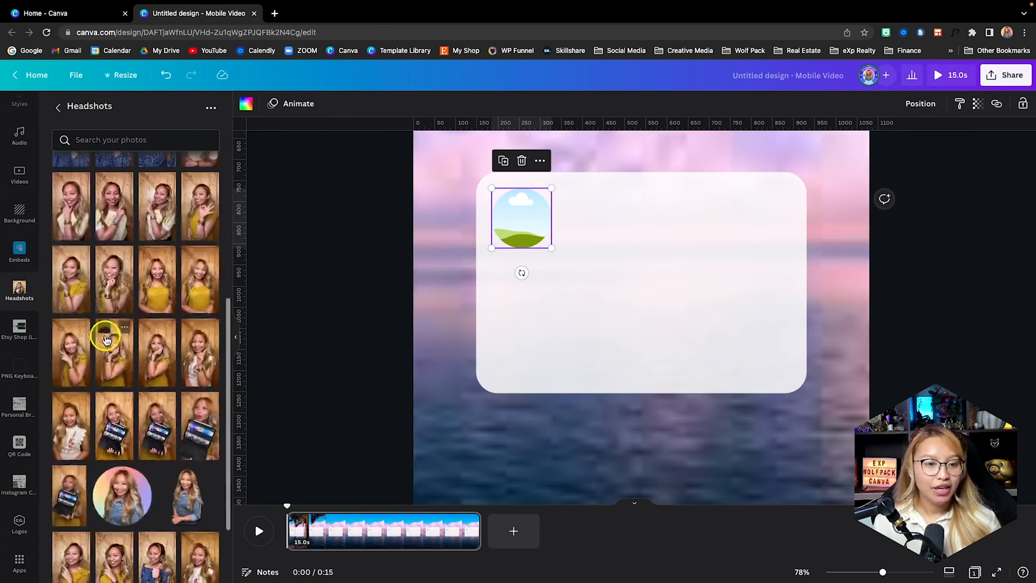
drag(117, 324, 522, 222)
click(662, 253)
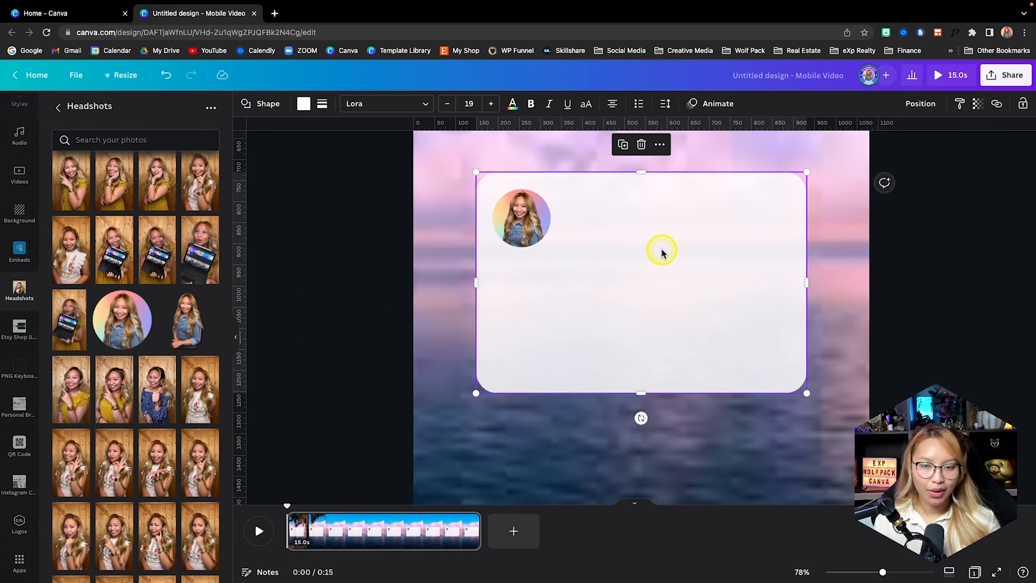
Add a subheading text in black and place it beside the circular headshot on the white card
scroll(333, 232, up, 1)
scroll(333, 232, up, 3)
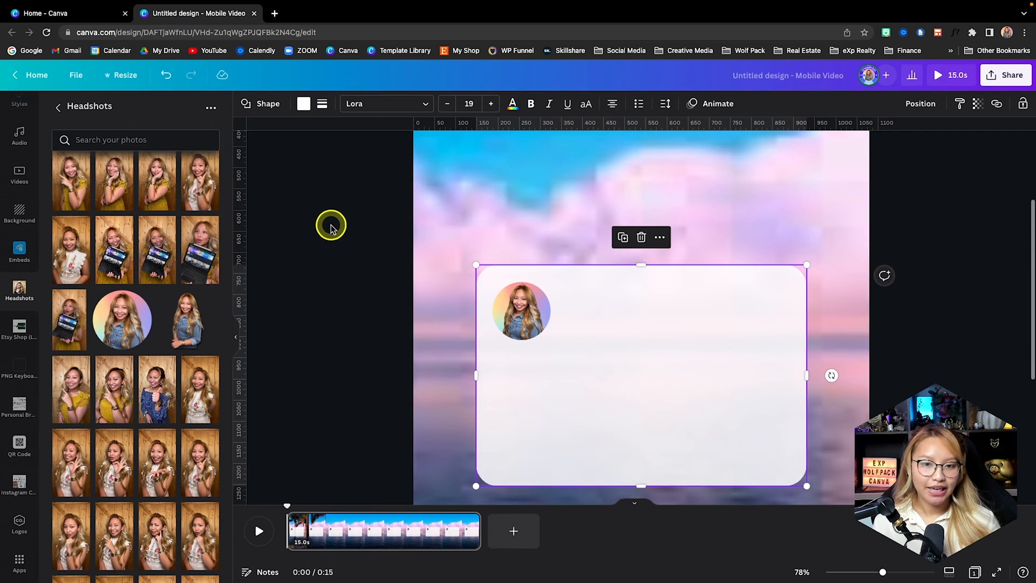
scroll(331, 224, down, 2)
scroll(27, 167, up, 5)
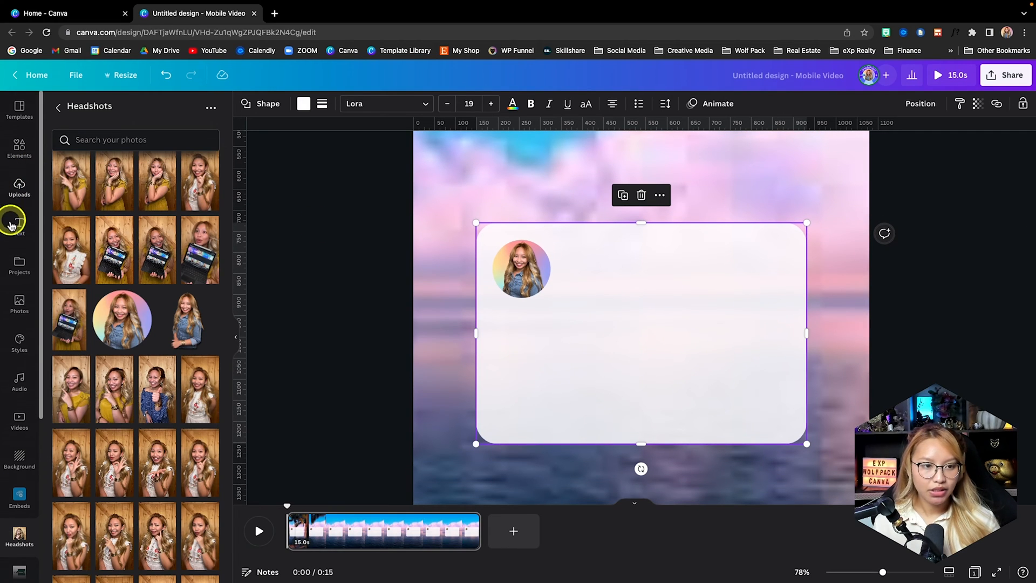
click(11, 224)
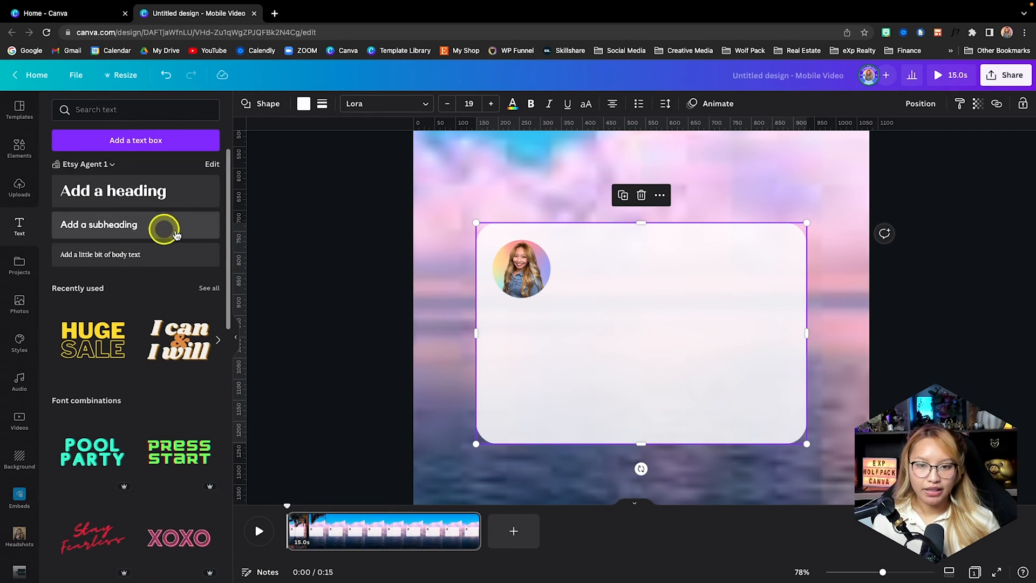
drag(175, 233, 767, 489)
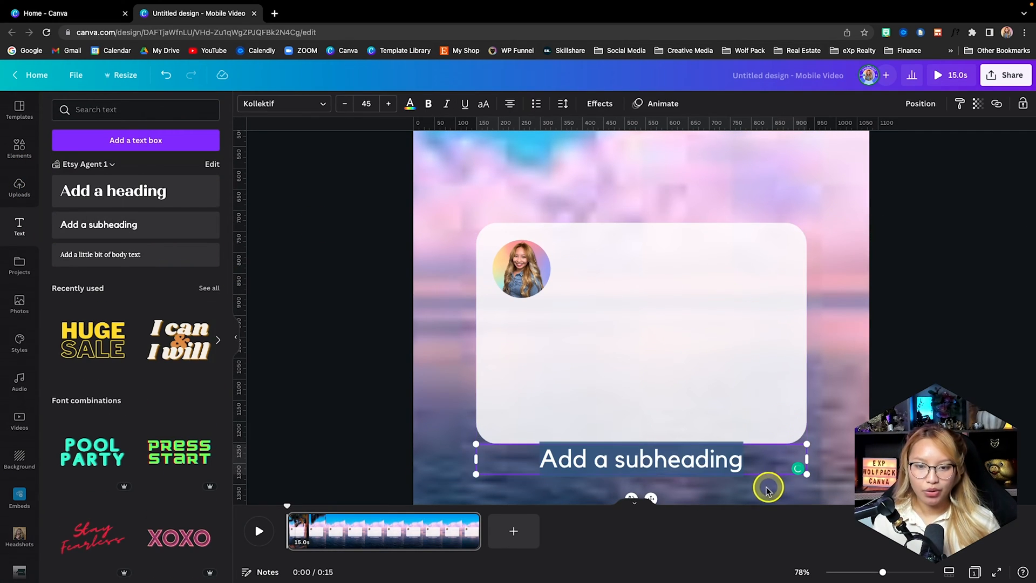
click(411, 104)
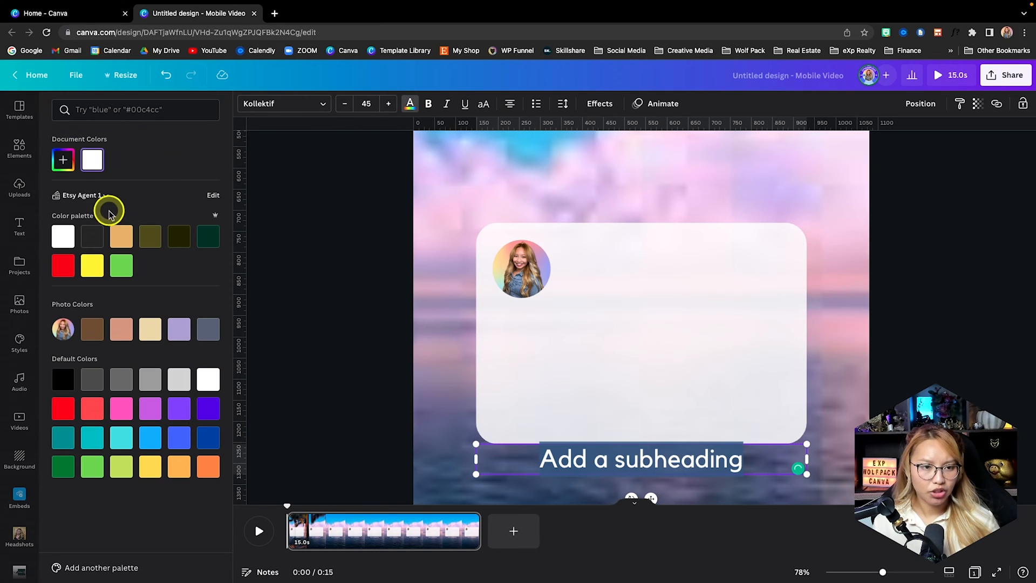
click(63, 380)
click(683, 395)
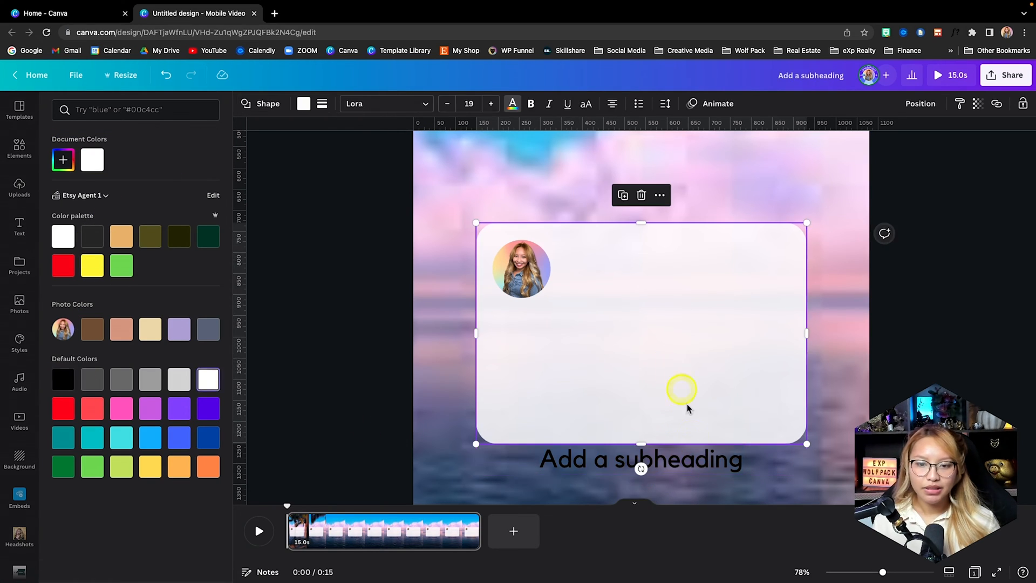
drag(684, 462, 701, 261)
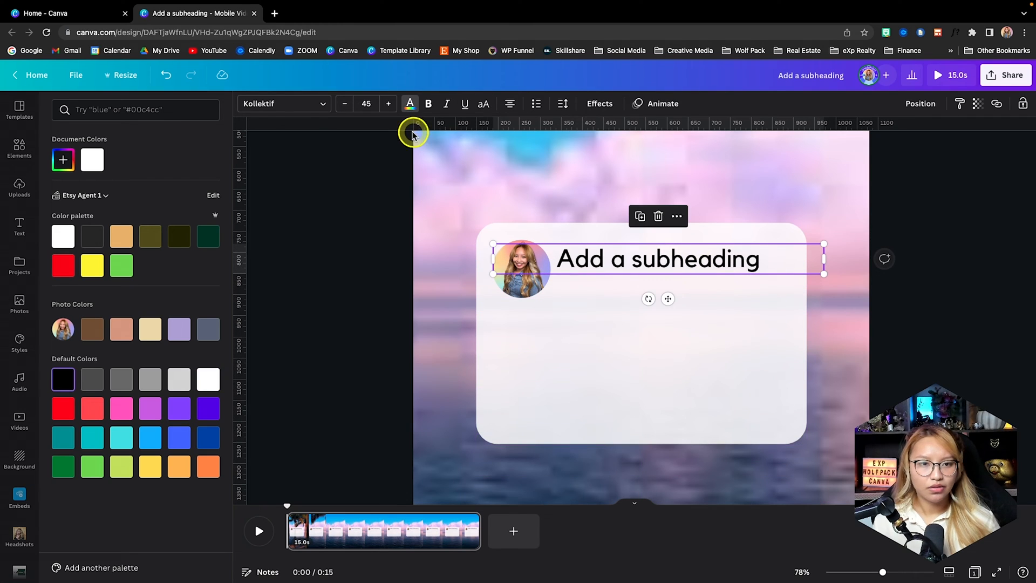
Set the subheading font to Roboto, shrink it to size 28.5, and position it beside the headshot
click(275, 105)
click(170, 108)
text(rob)
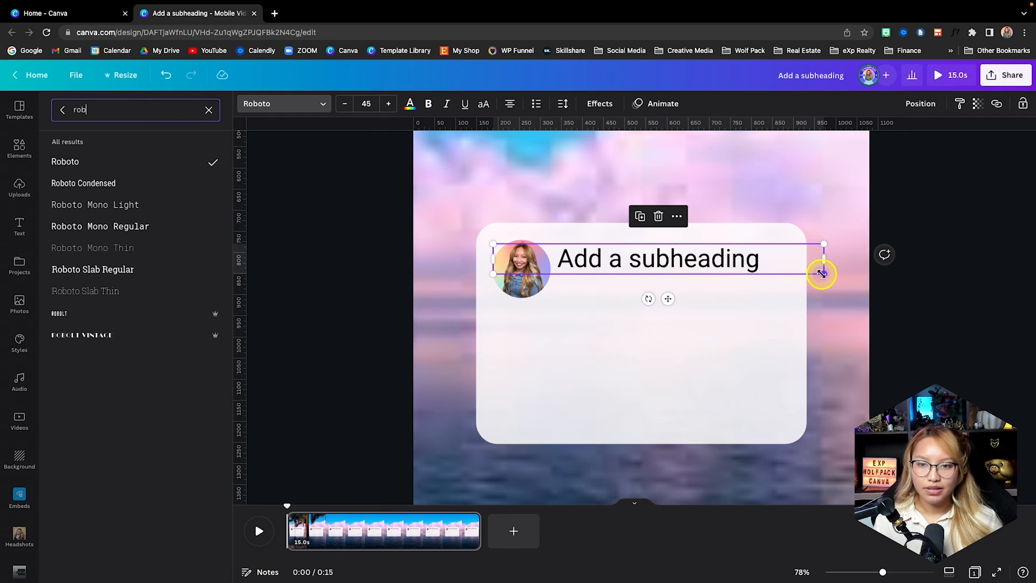
drag(821, 273, 701, 262)
drag(619, 254, 671, 255)
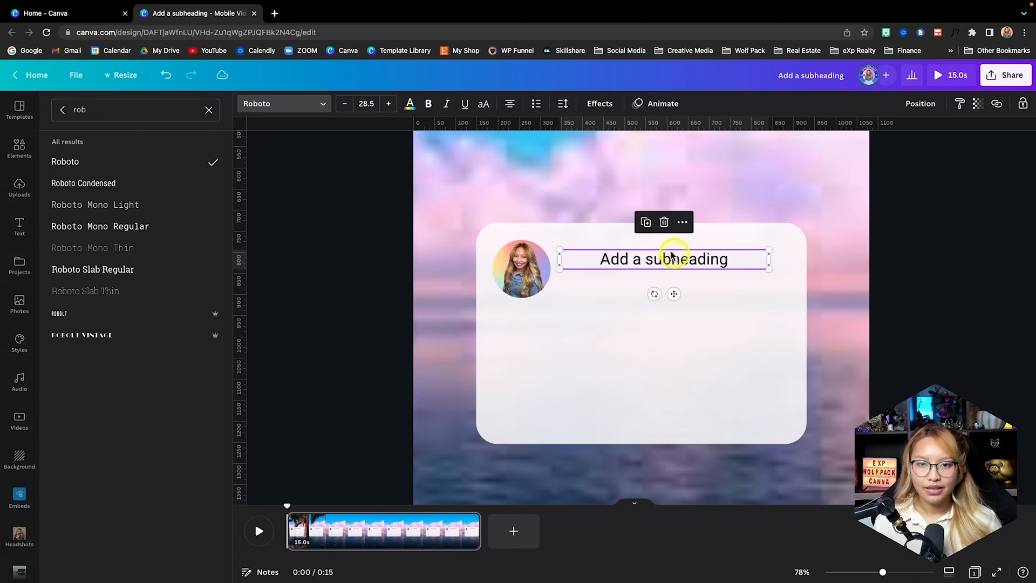
Left-align the subheading and replace its placeholder with the profile owner's full name
click(508, 103)
double_click(690, 257)
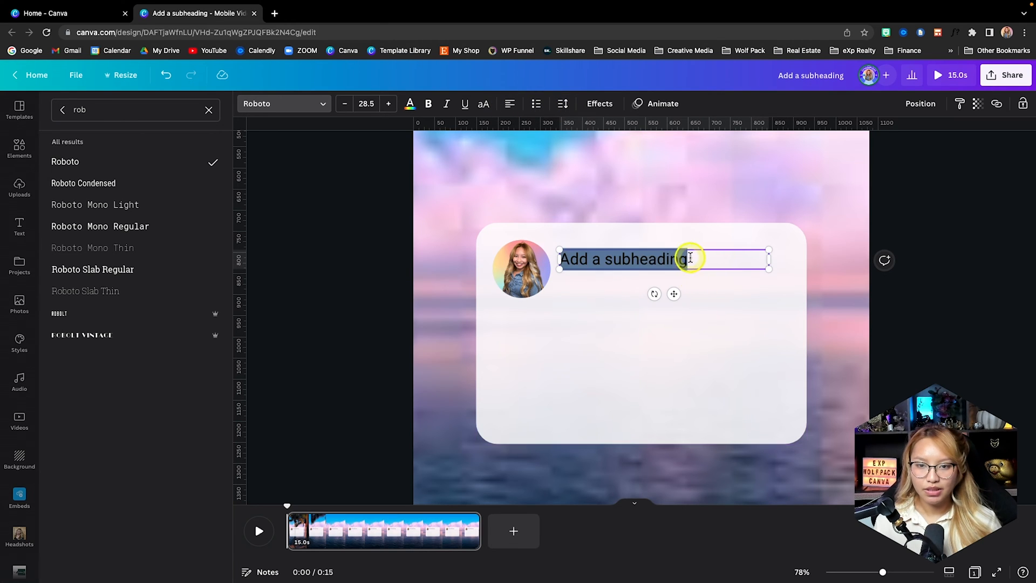
click(690, 258)
triple_click(616, 257)
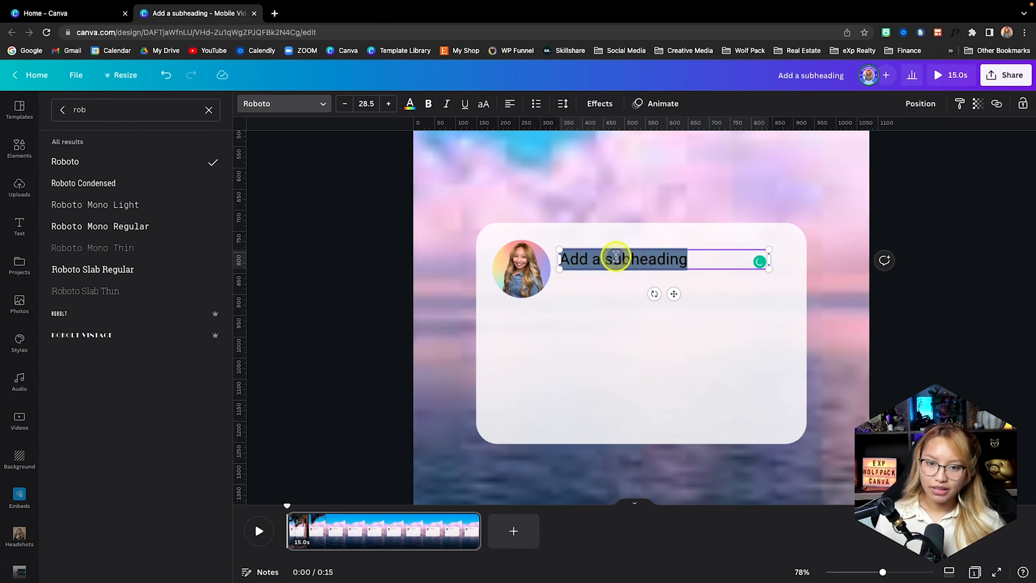
key(BackSpace)
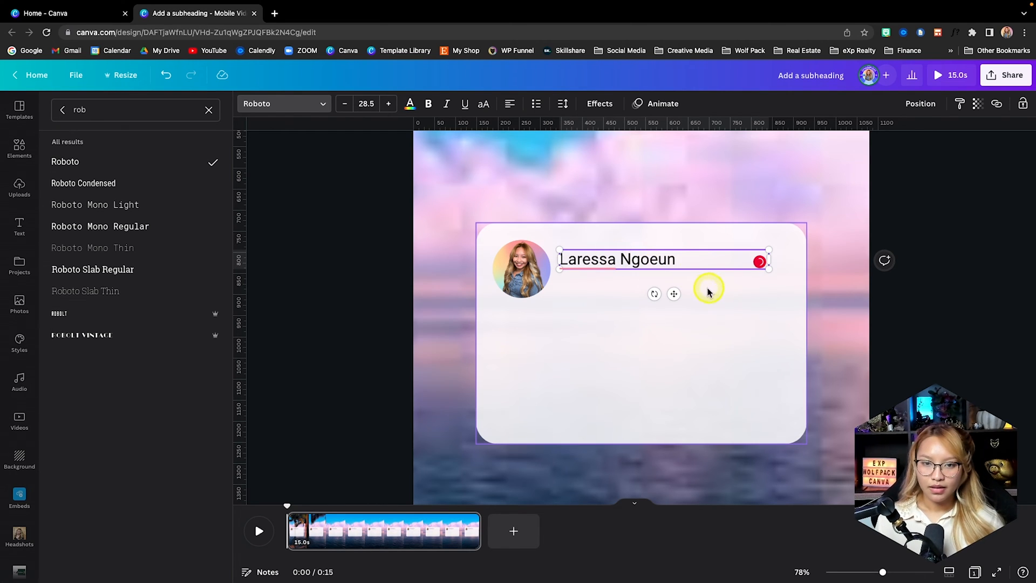
Duplicate the name text directly below itself and replace the copy with the profile owner's @ handle
drag(674, 300, 673, 317)
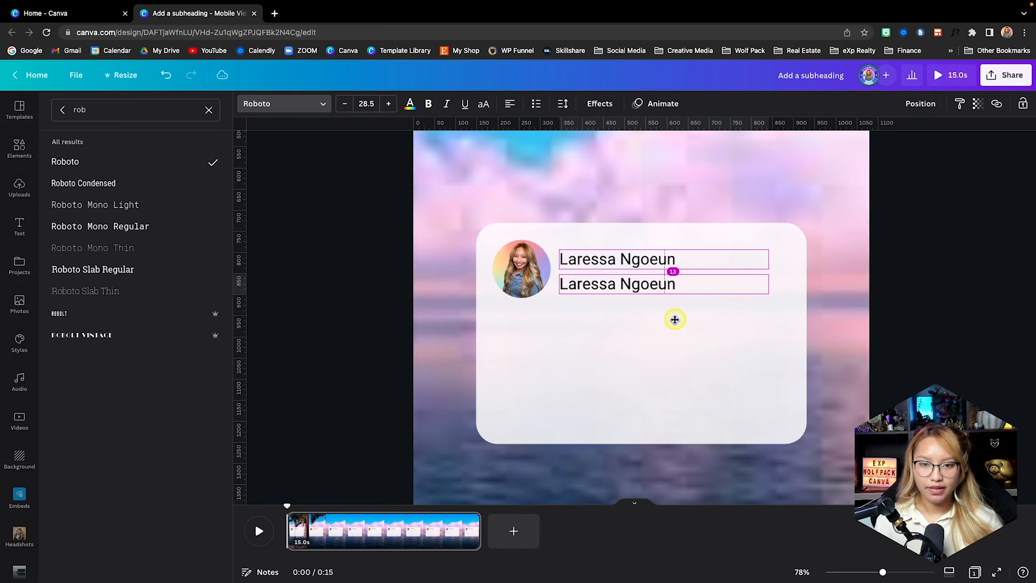
click(677, 280)
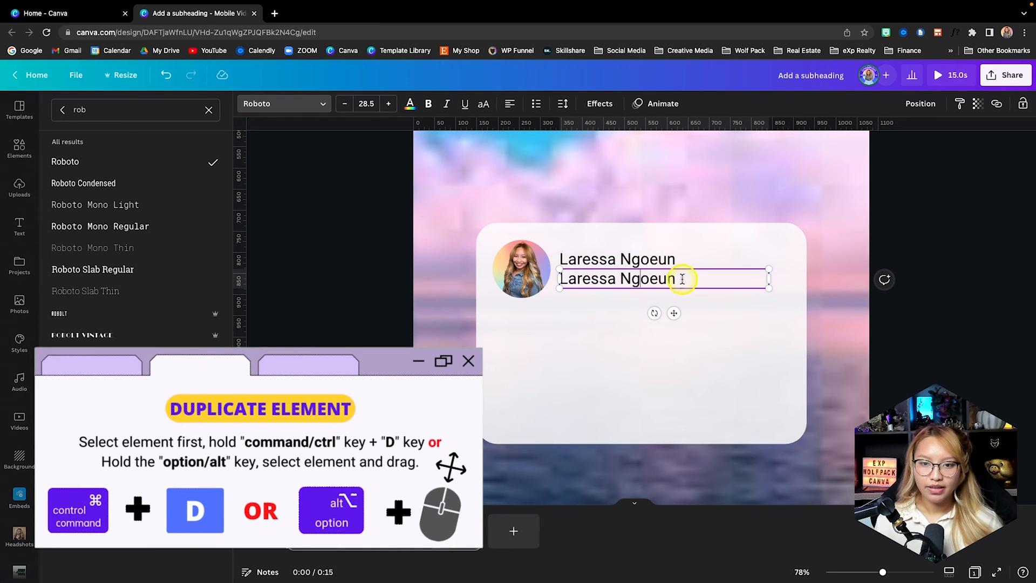
drag(678, 279, 557, 274)
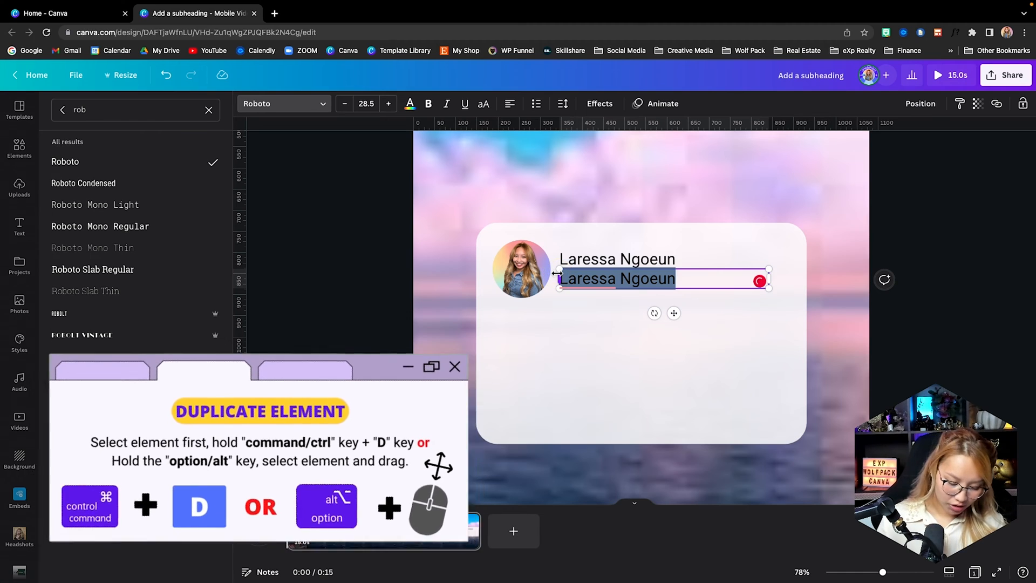
text(@l)
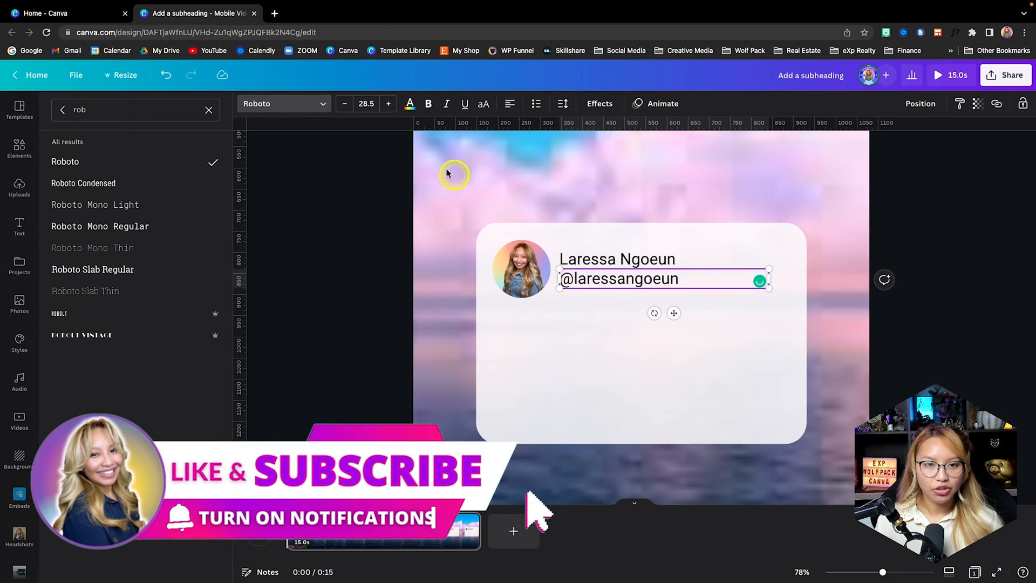
Reduce the handle text's font size to 24.5
click(344, 103)
click(345, 104)
click(345, 103)
click(345, 104)
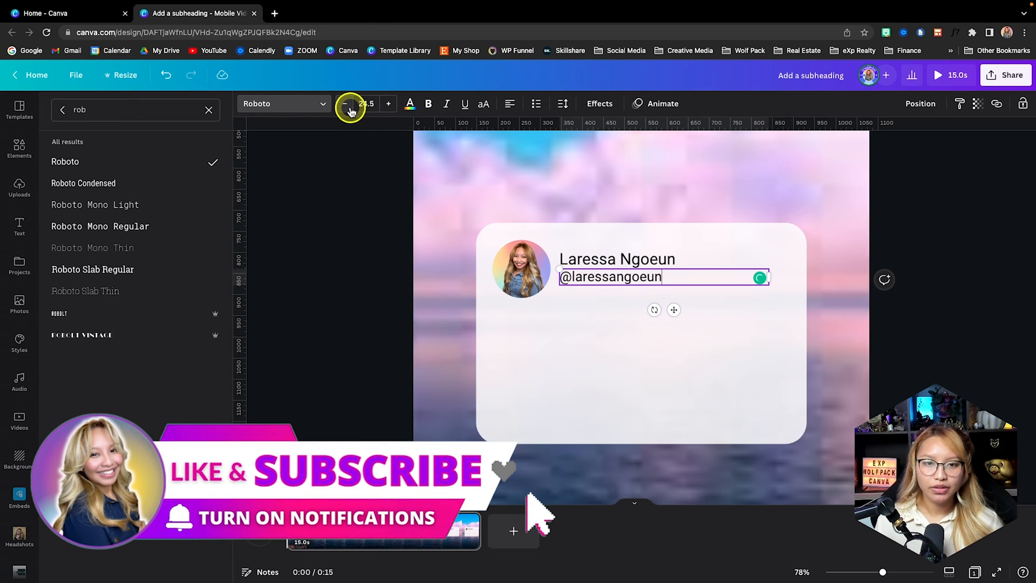
click(602, 340)
Italicize the handle text and color it medium gray
click(630, 283)
click(448, 105)
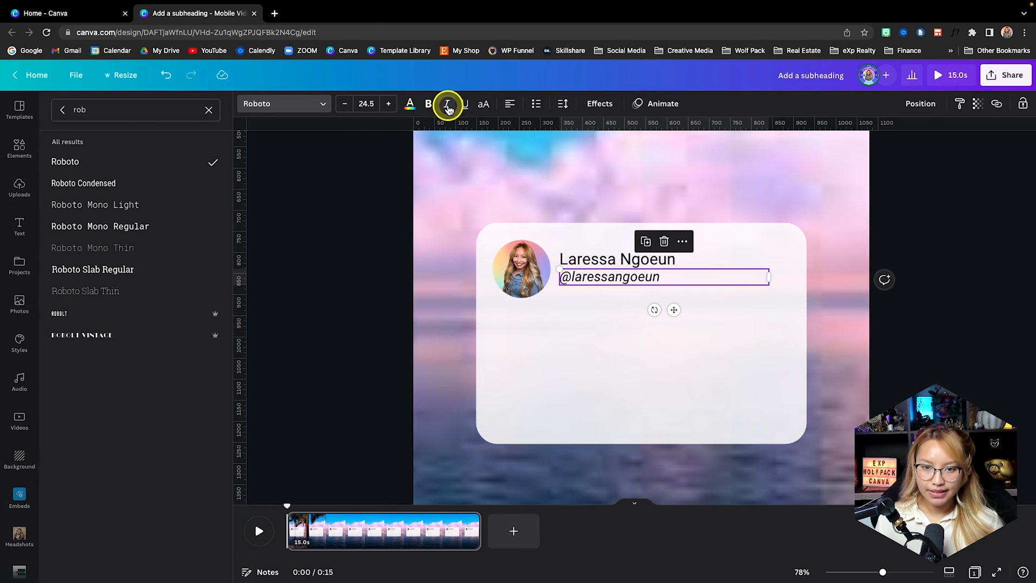
click(405, 105)
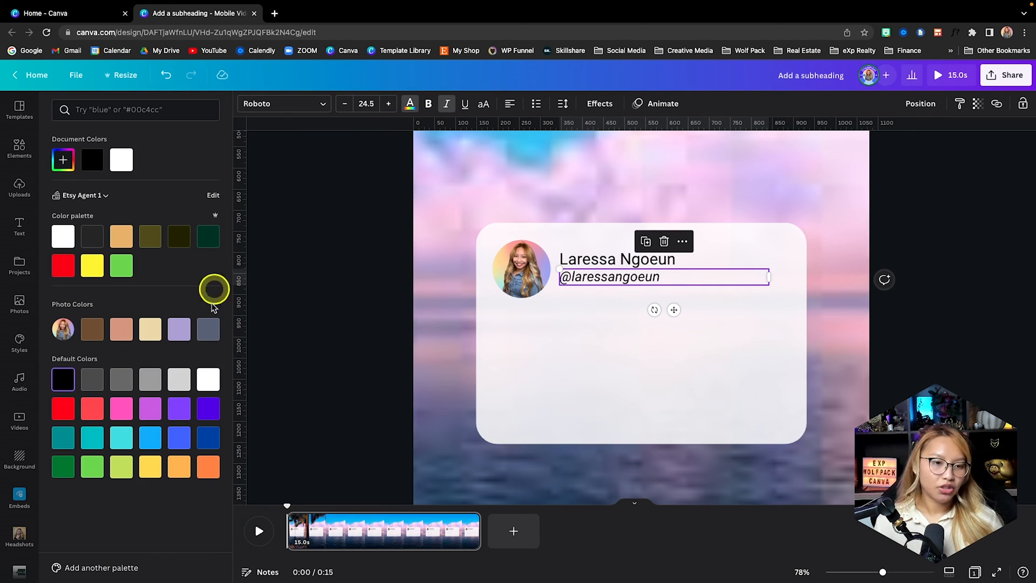
click(99, 384)
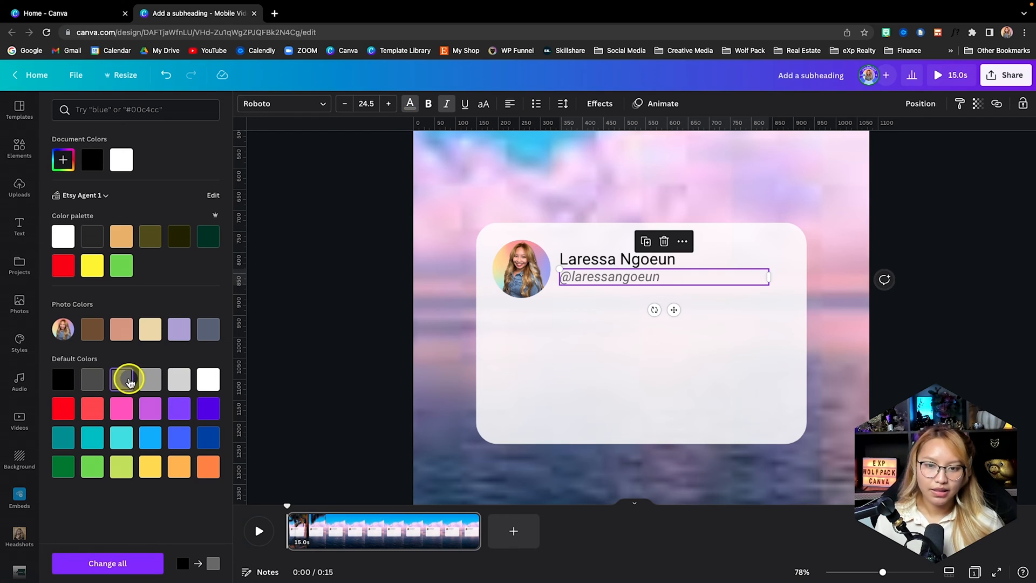
click(667, 390)
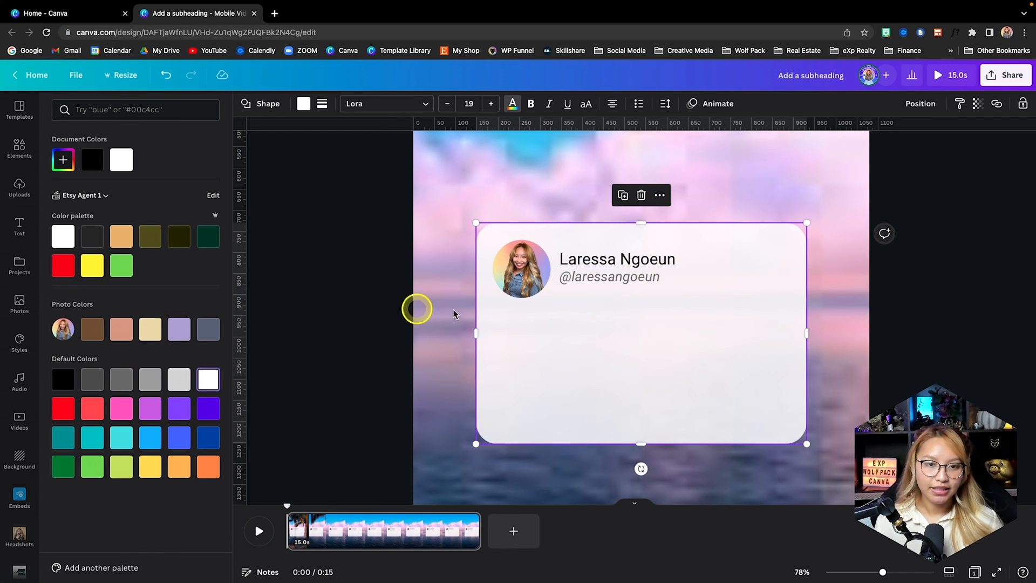
Add a new text box and position it below the headshot on the white card
double_click(598, 333)
text(T)
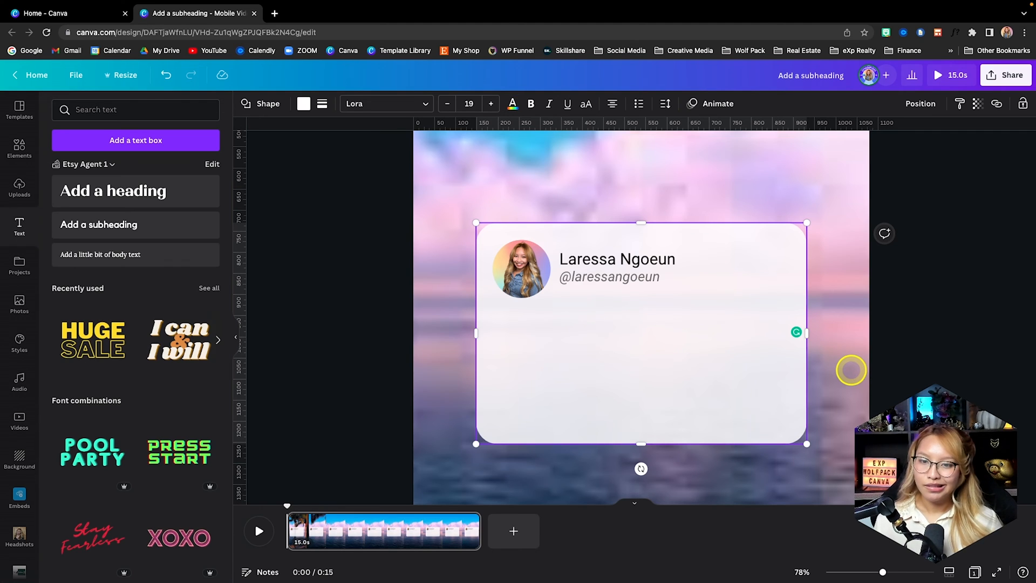
click(845, 366)
key(t)
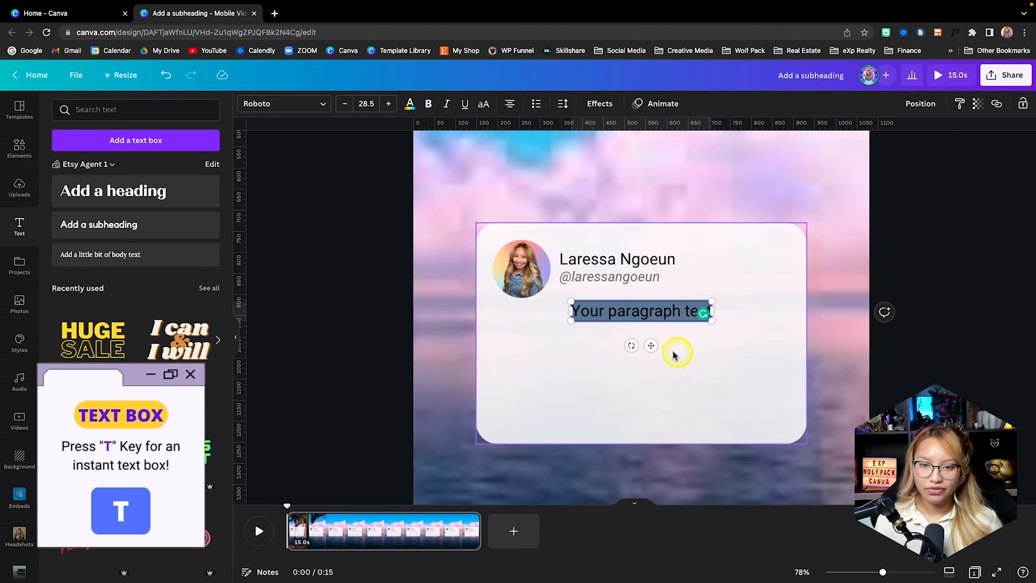
drag(645, 354, 575, 354)
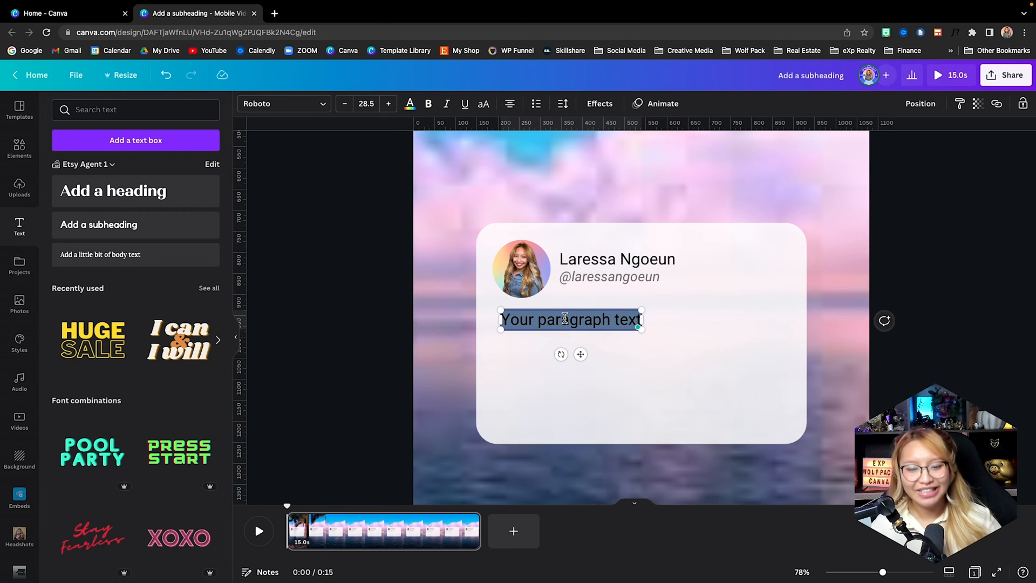
Write "Like comment, and subscribe because you know I got the VIBES. New Youtube videos every Monday at 7am MST." in the new text box
text(Like comment, and)
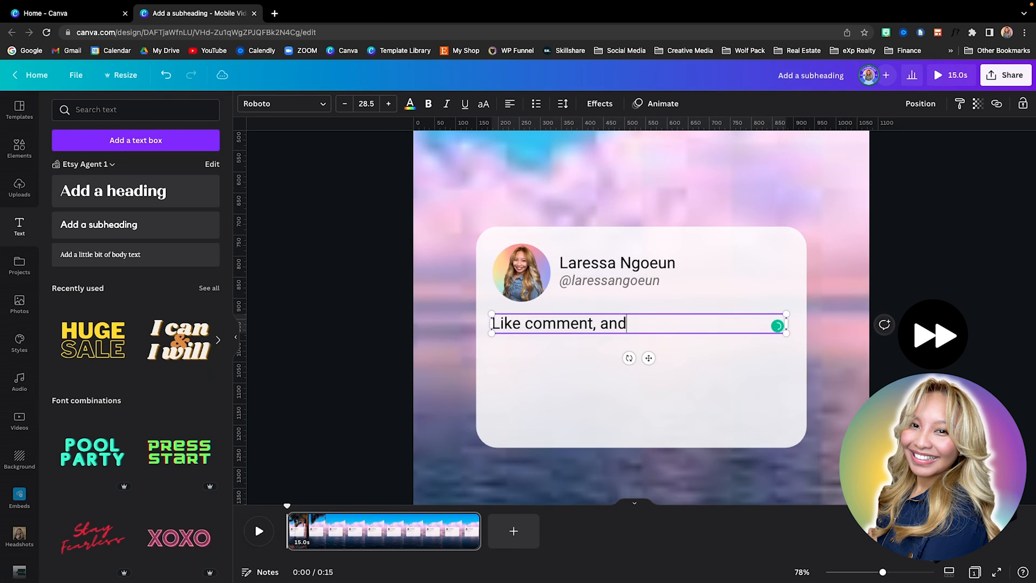
text( subscribe because you know I got the VIBES.)
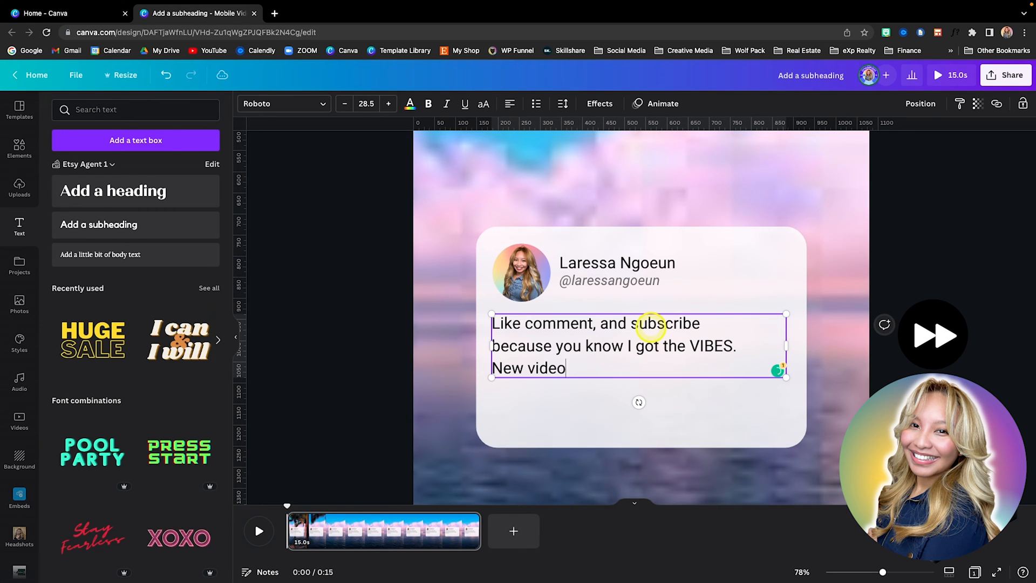
text( New Youtube videos every Monday)
key(Return)
text(at 7am MST.)
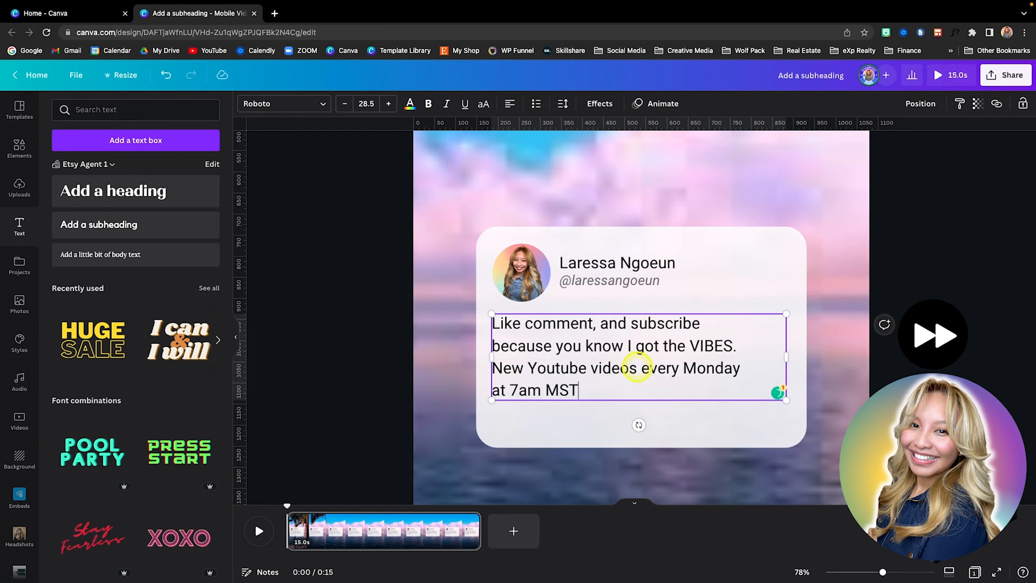
Set the paragraph's font size to 33.5 and widen its text box slightly
click(696, 423)
click(715, 380)
triple_click(388, 103)
double_click(388, 104)
click(639, 367)
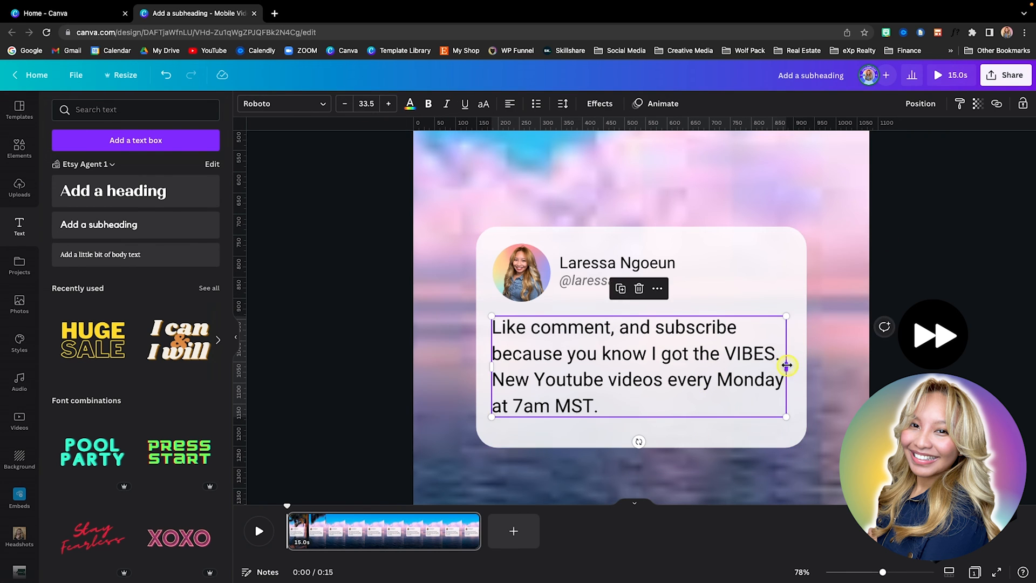
drag(786, 367, 790, 366)
Shorten the white card slightly by raising its lower edge closer to the paragraph
click(641, 433)
drag(641, 447, 641, 436)
click(620, 378)
click(411, 104)
click(942, 315)
Select the white card together with its photo and texts, enlarge them slightly, and center them on the page
scroll(942, 315, down, 5)
scroll(941, 315, down, 2)
drag(863, 381, 518, 274)
drag(634, 310, 634, 306)
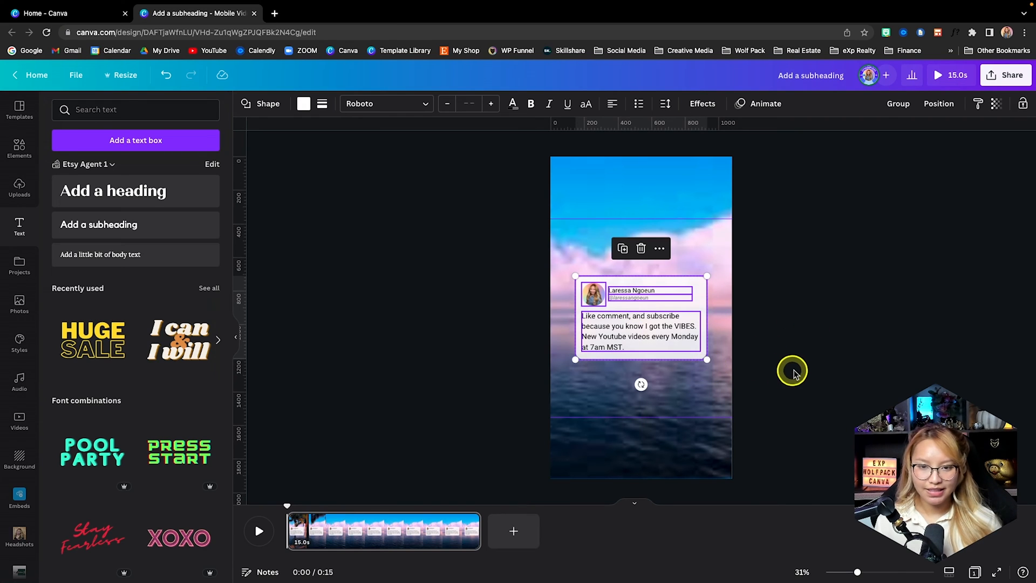
drag(705, 360, 671, 348)
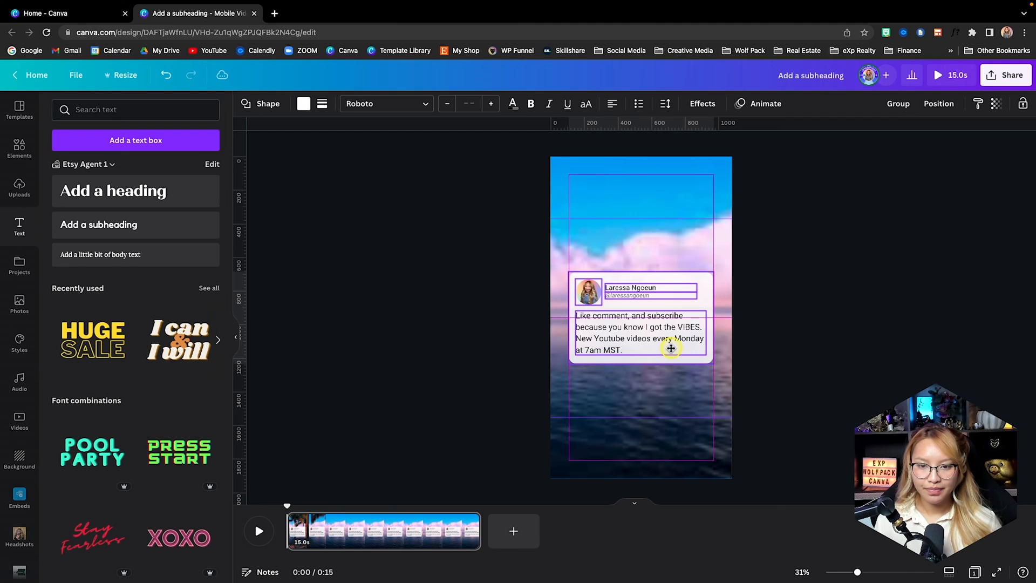
key(Escape)
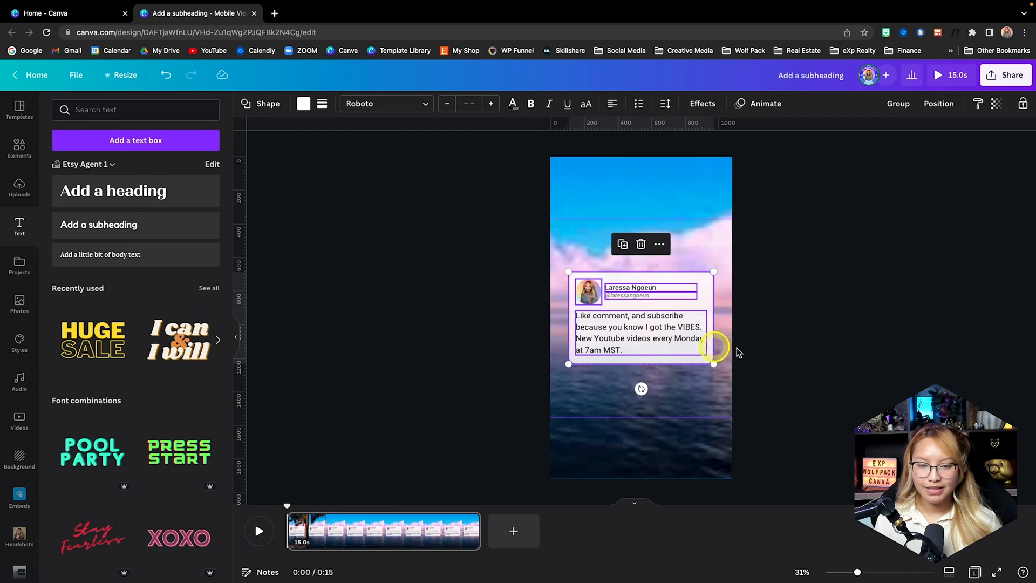
click(837, 371)
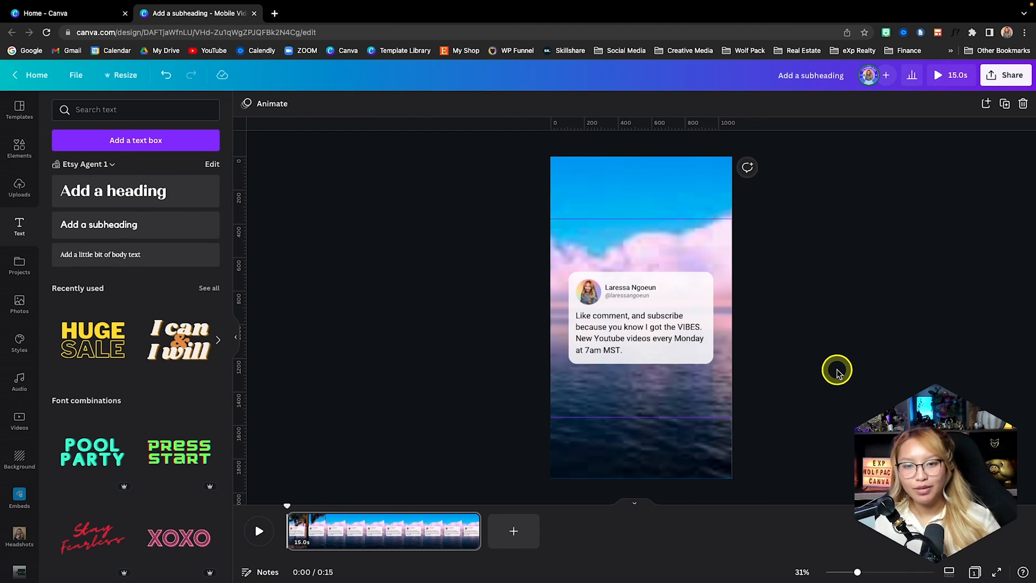
Increase the font size of the name and handle texts together by one increment
click(628, 290)
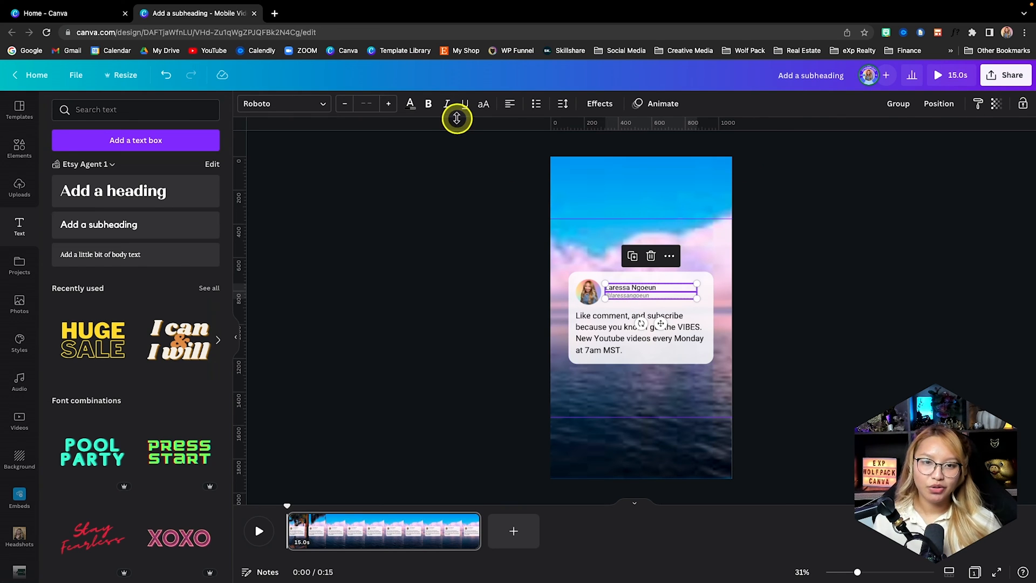
click(389, 104)
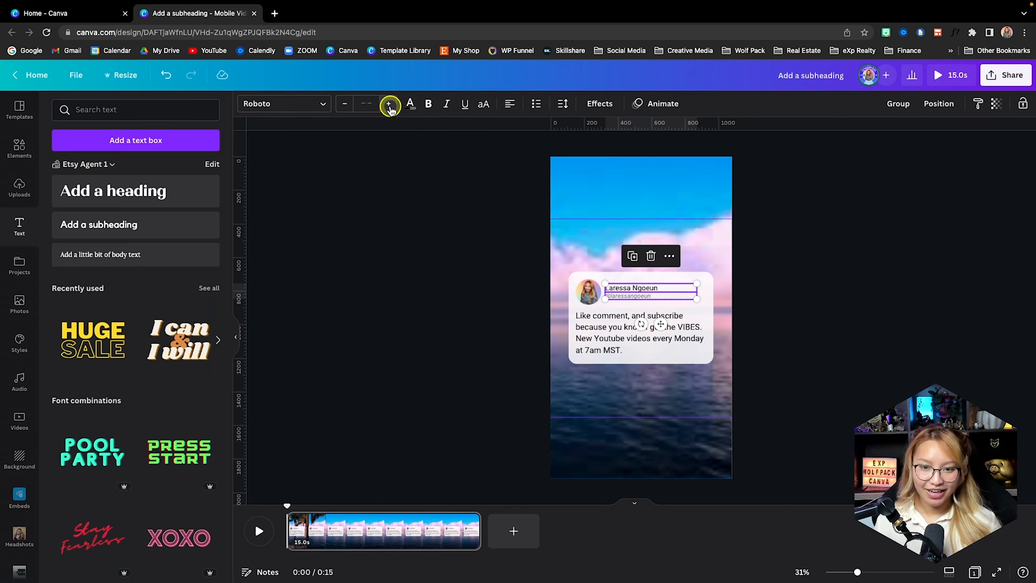
click(864, 319)
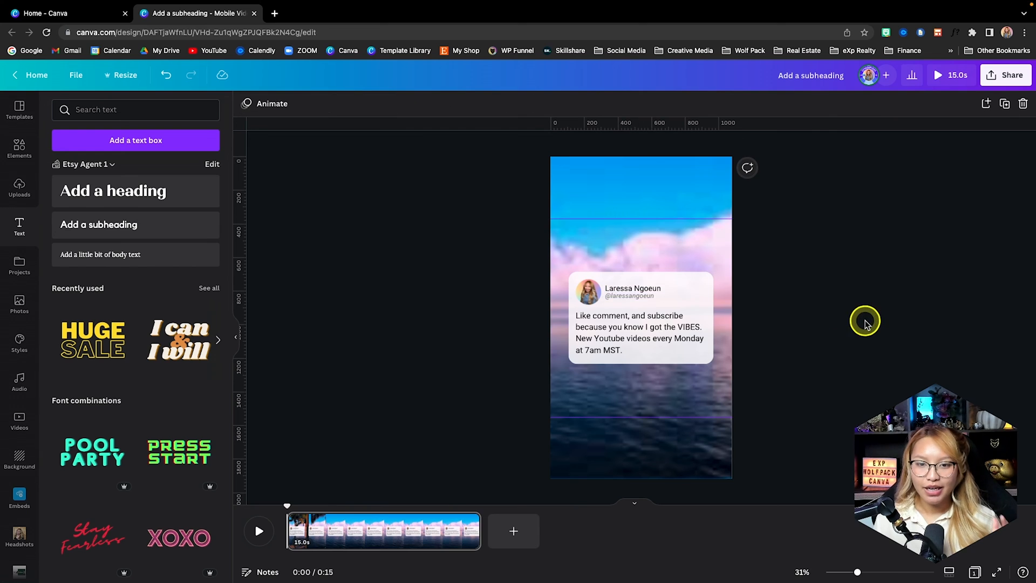
Apply the Typewriter animation to the paragraph text and slow down its speed
click(639, 334)
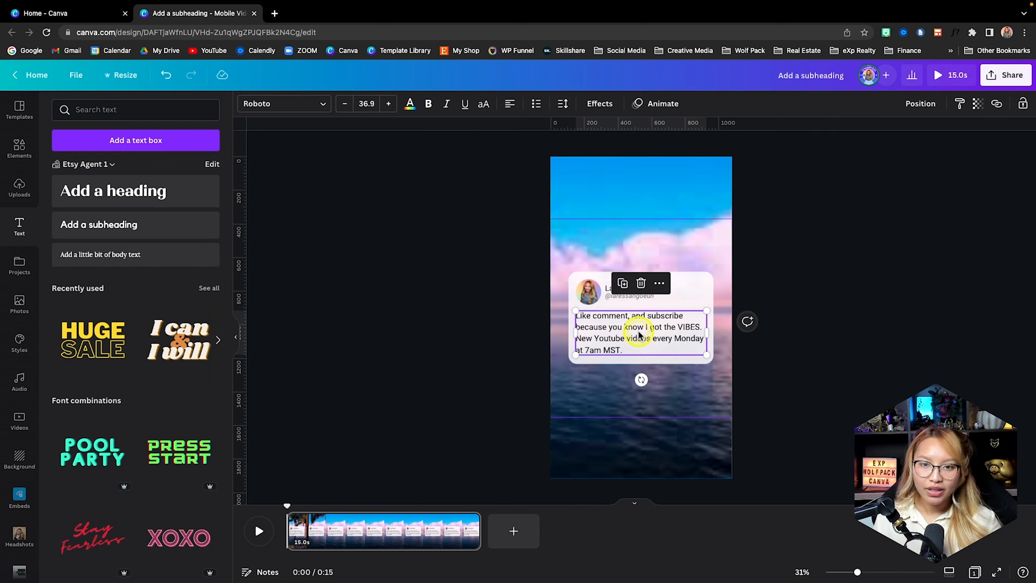
click(678, 106)
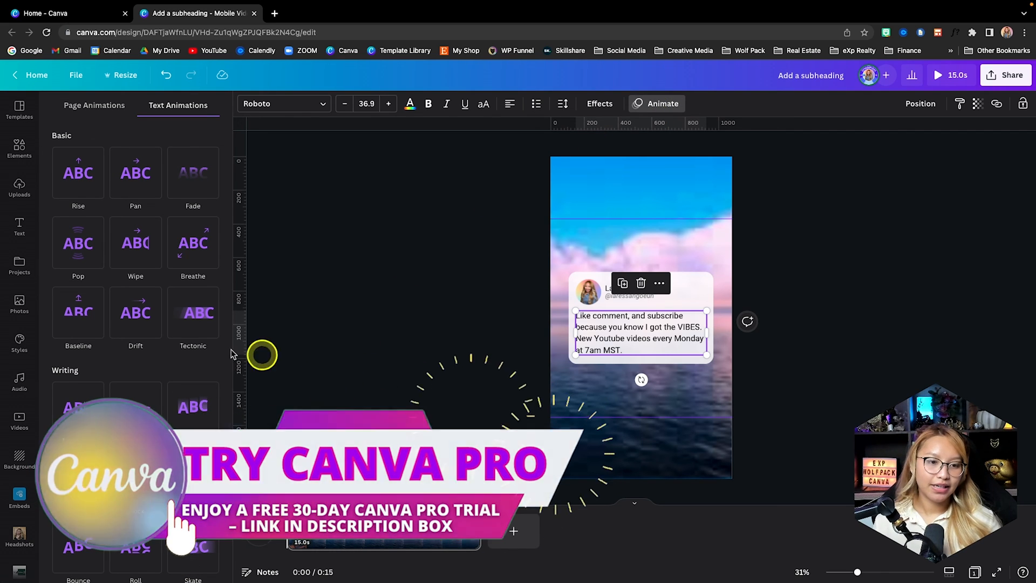
click(82, 426)
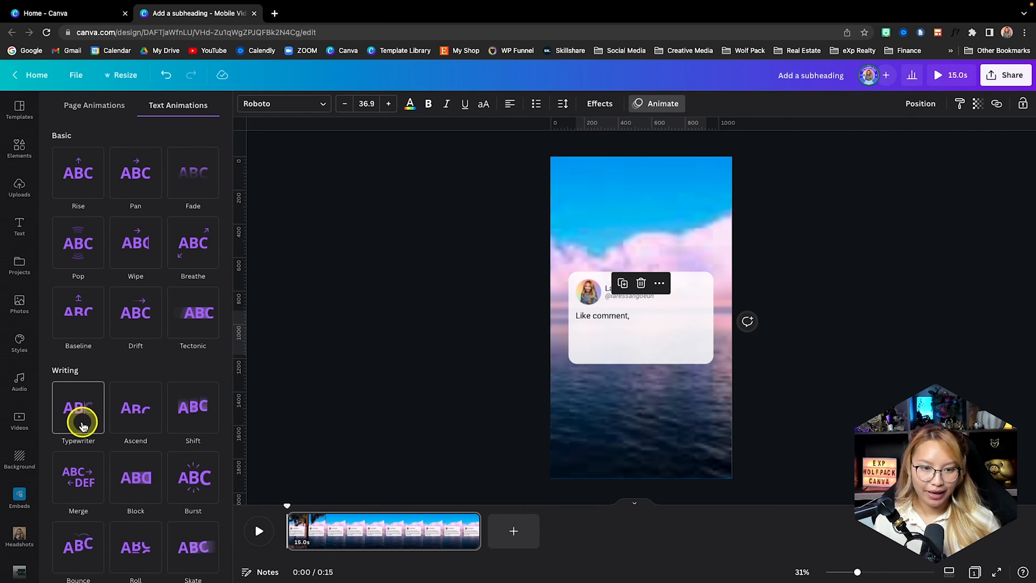
click(83, 427)
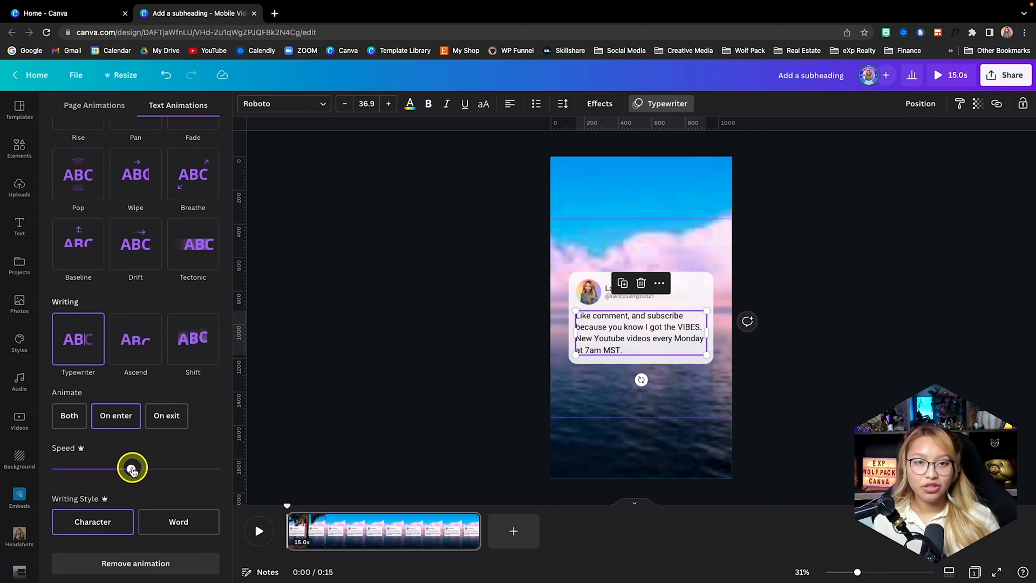
drag(153, 470, 112, 470)
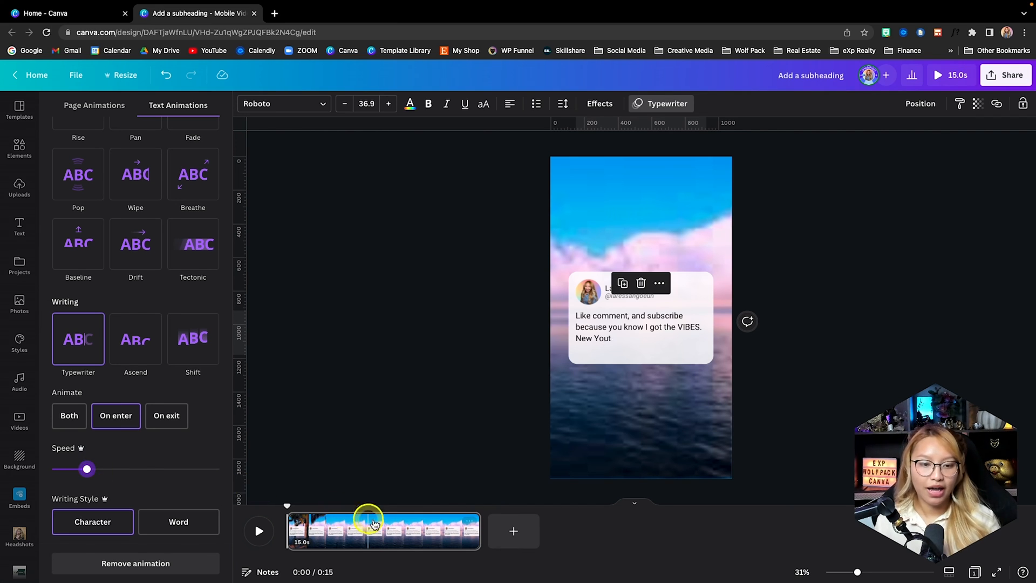
text(ube videos every Monday)
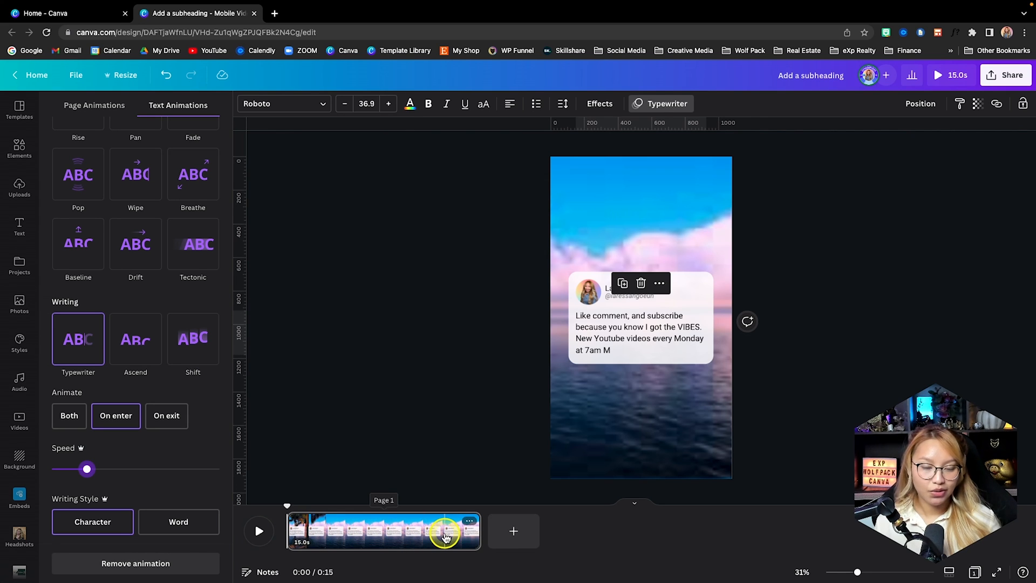
Deselect the paragraph and play the video from the start to preview the text animation
click(362, 398)
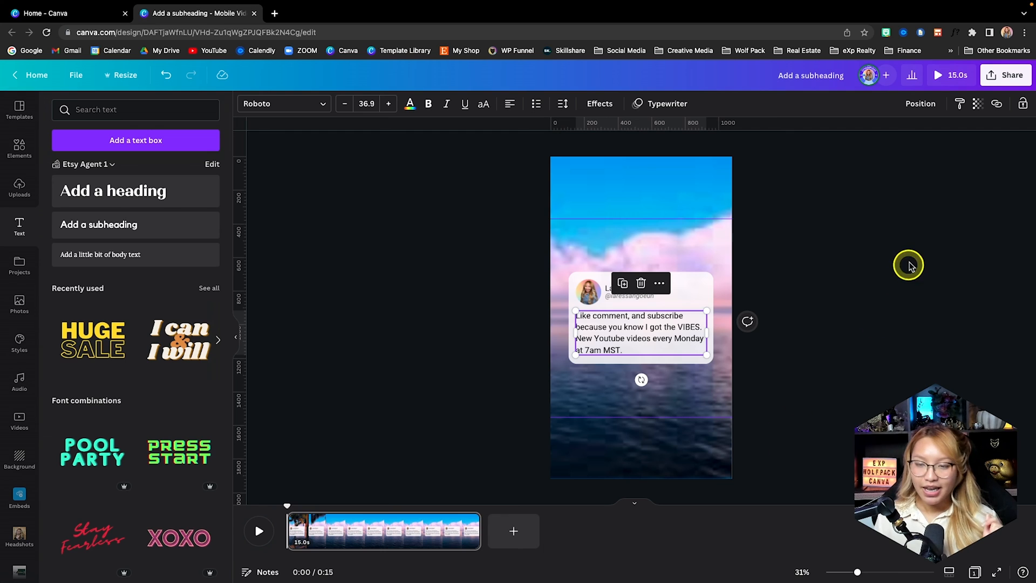
click(904, 288)
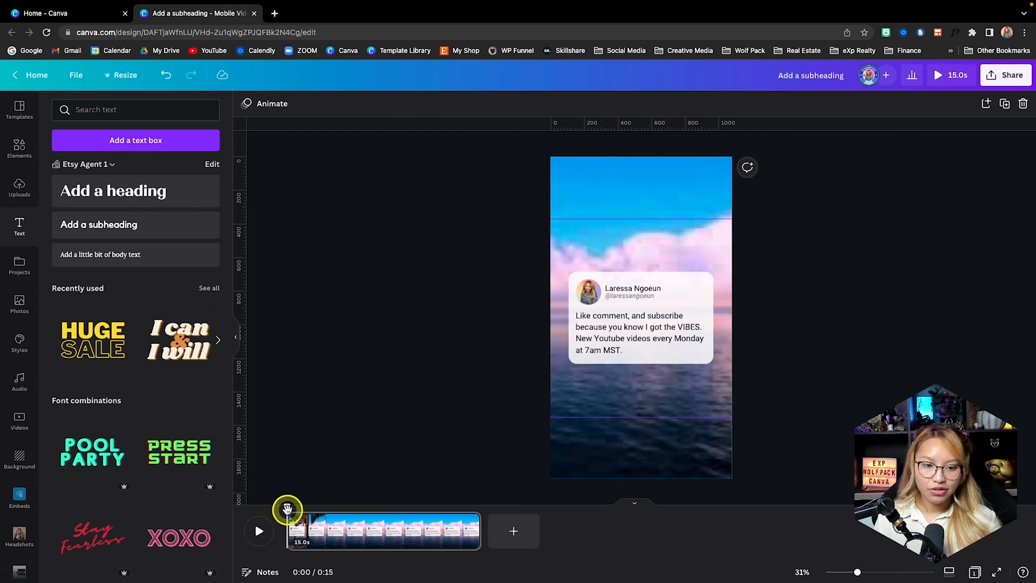
click(263, 532)
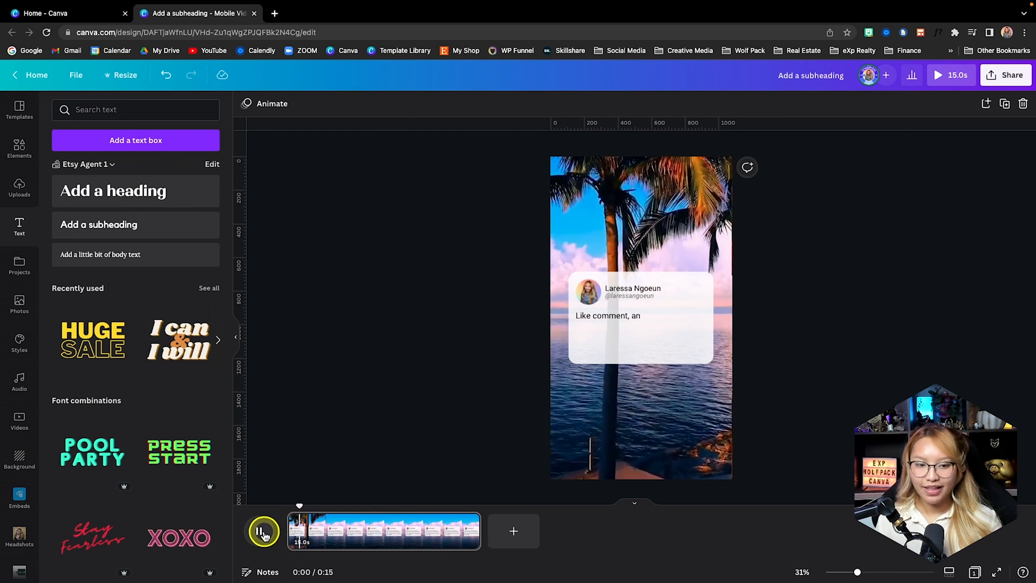